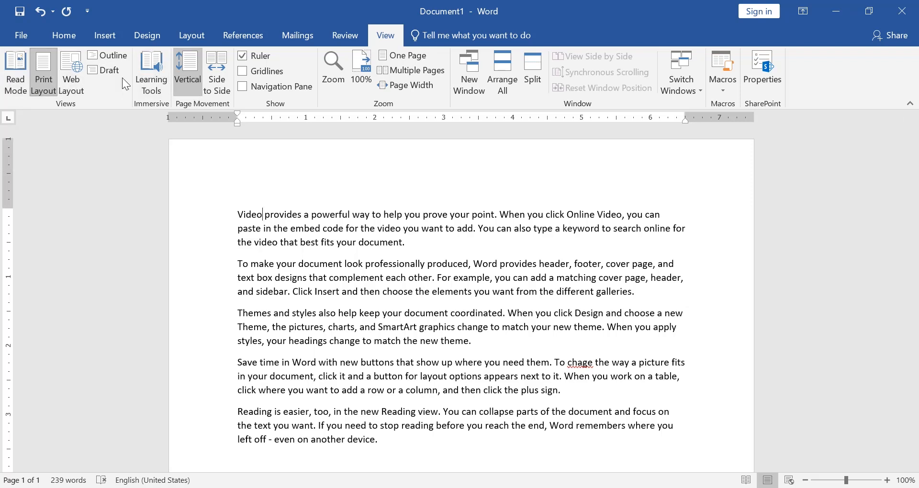
View the document in Read Mode twice, returning to Print Layout each time
left_click(16, 72)
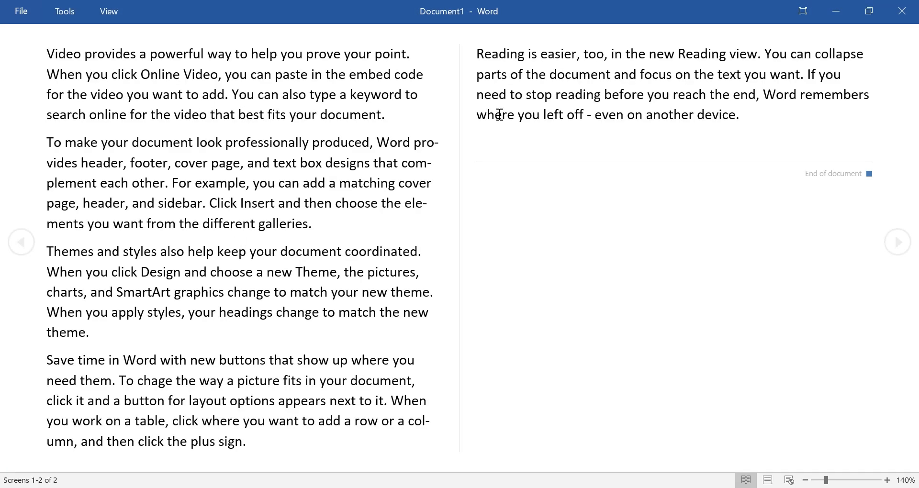
key("Escape")
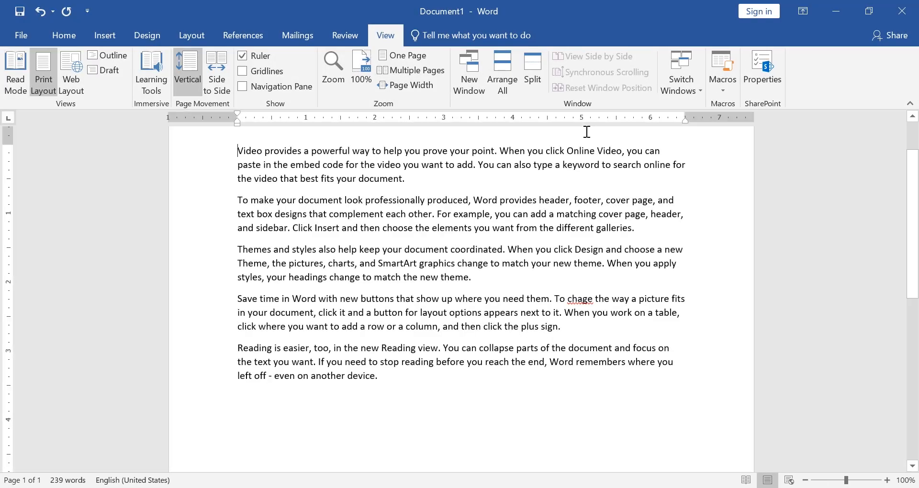
left_click(8, 84)
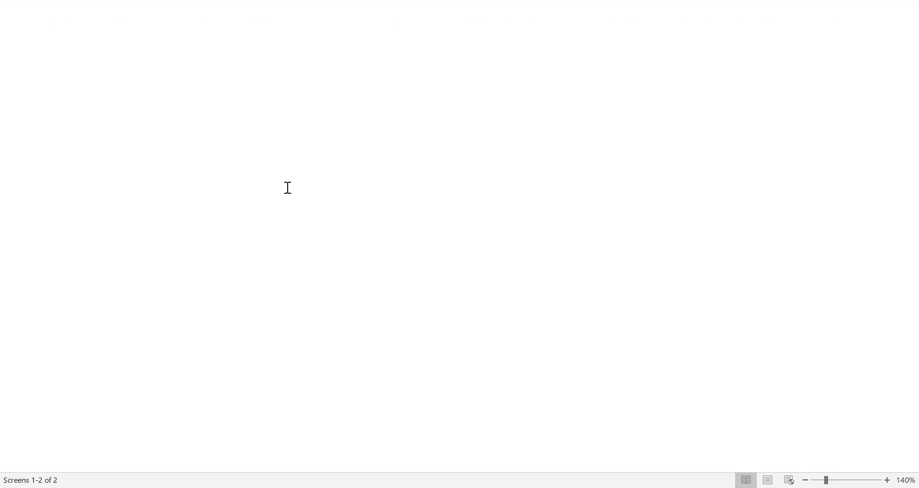
key("Escape")
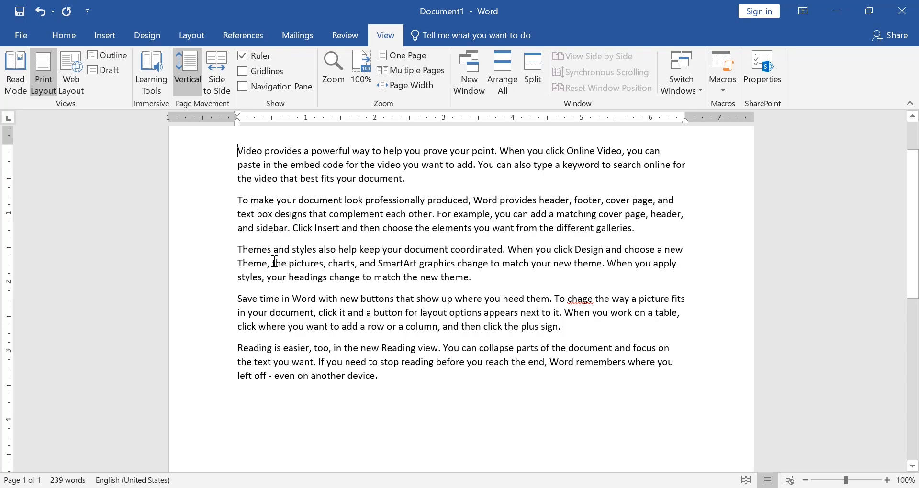
left_click(36, 81)
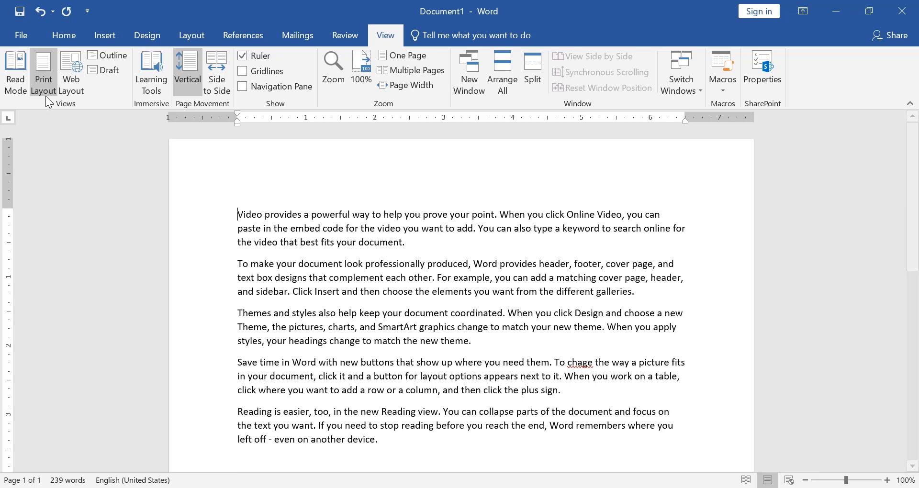
View the document in Web Layout and in Outline view, and close the outline
left_click(70, 82)
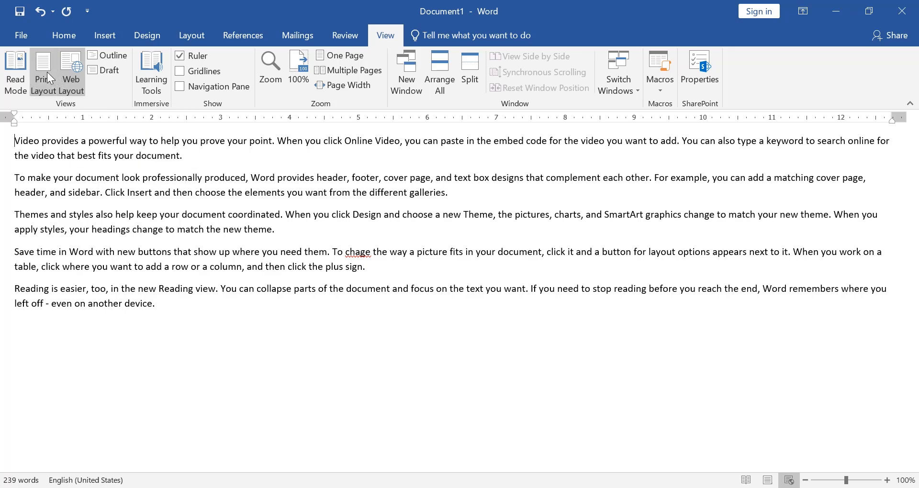
left_click(107, 56)
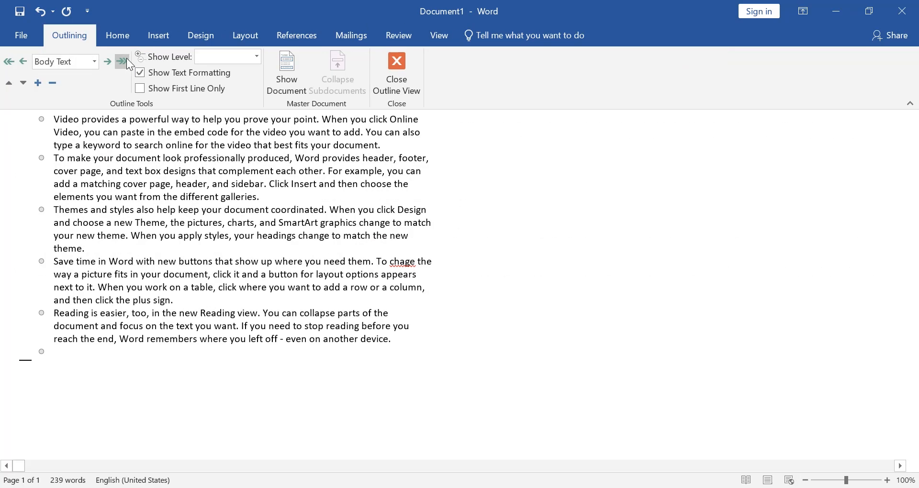
left_click(396, 85)
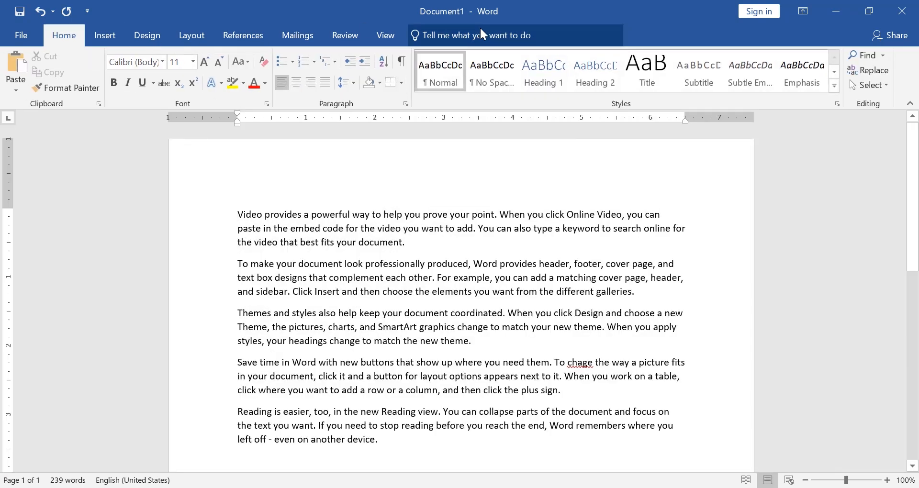
View the document in Draft view, look through its text, and return to Print Layout
left_click(381, 35)
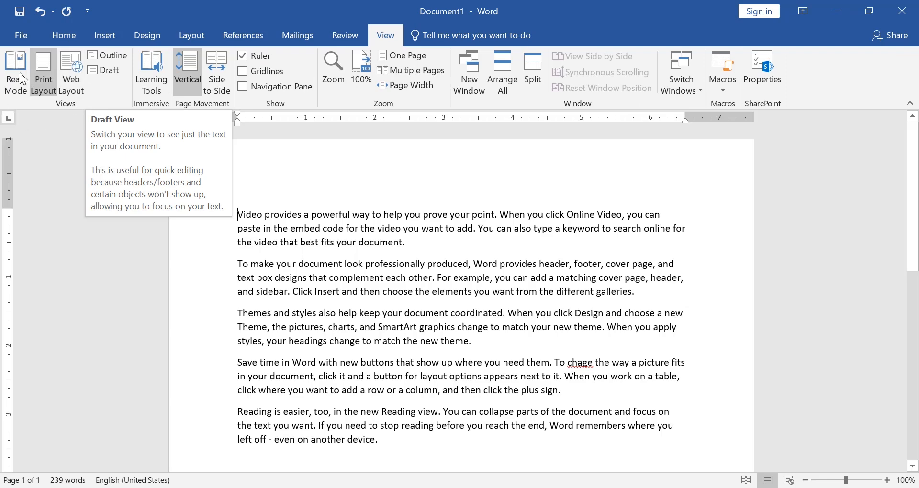
left_click(111, 73)
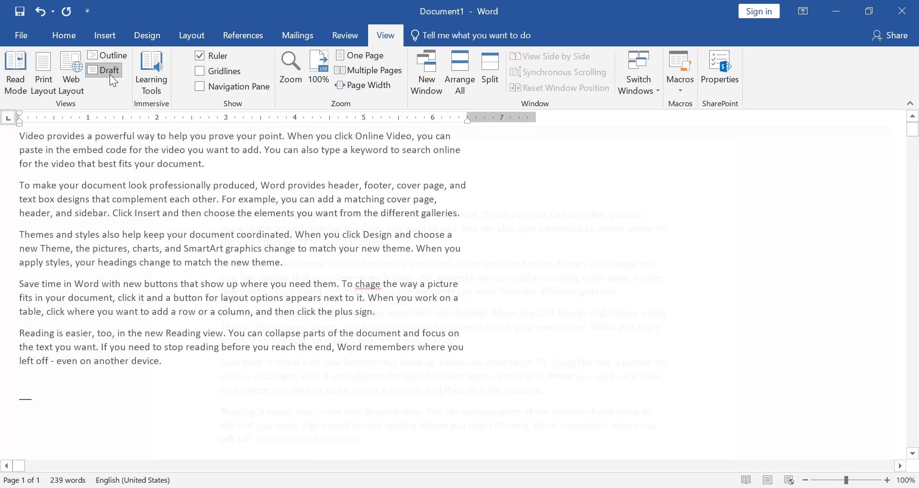
scroll(221, 320, "down", 6)
scroll(222, 319, "up", 6)
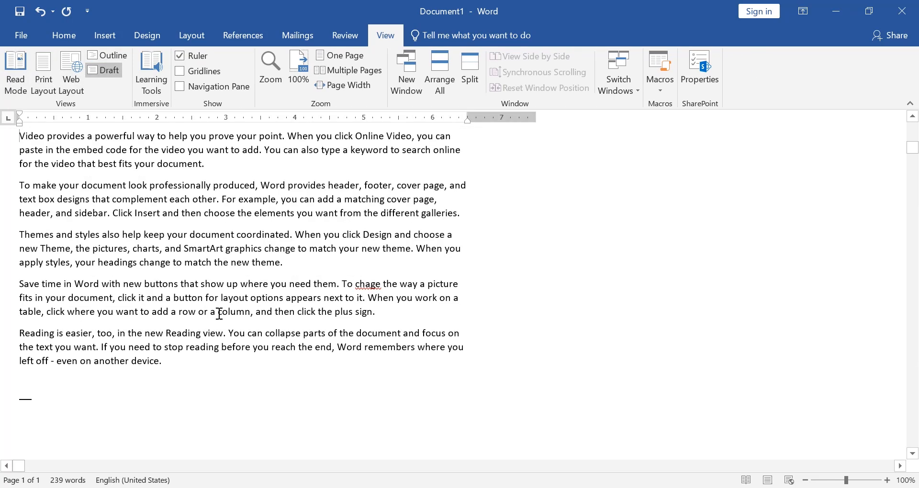
left_click(41, 78)
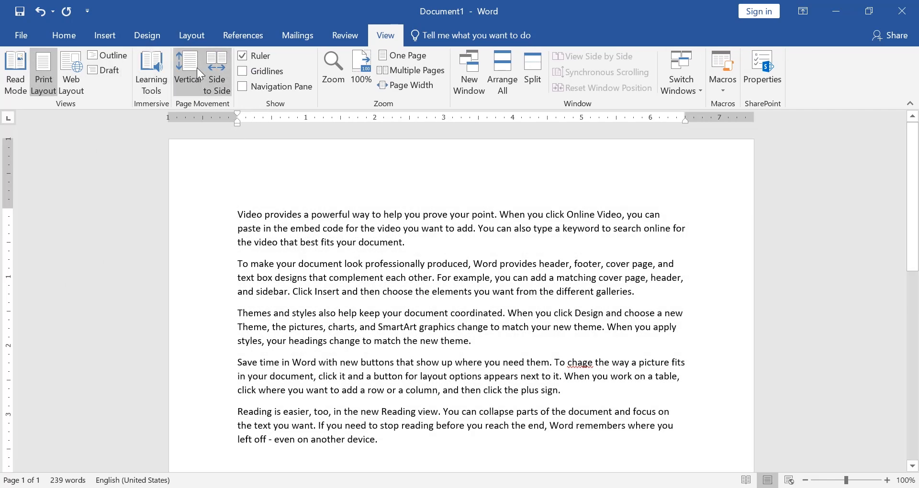
Look through the page with vertical page movement and switch the page movement to Side to Side
scroll(287, 372, "down", 5)
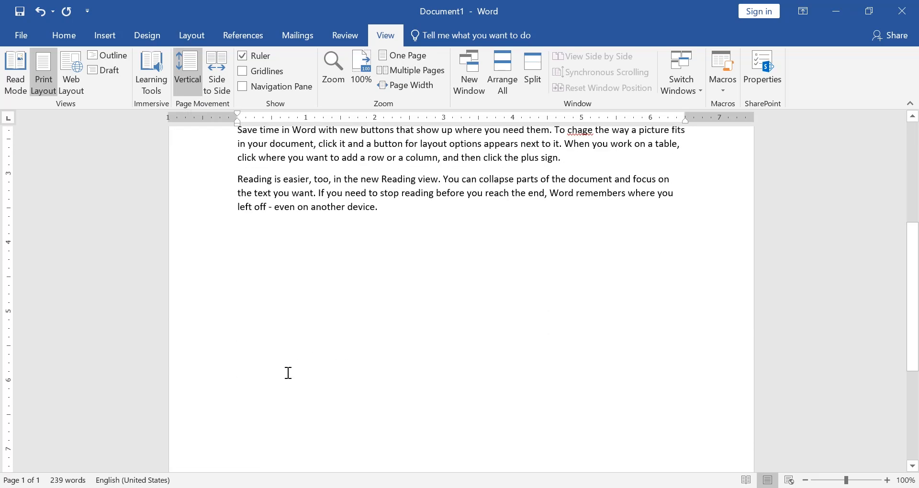
scroll(288, 374, "up", 4)
left_click(216, 79)
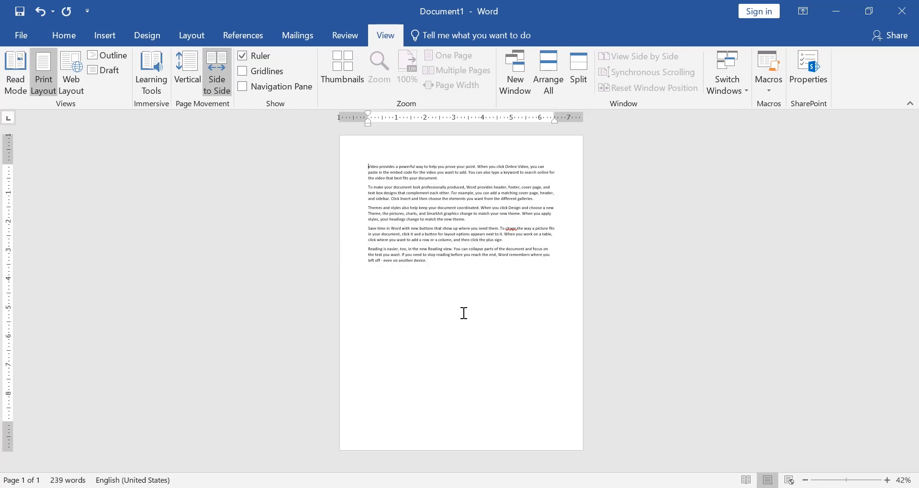
Copy the entire document text and paste it three times in place of the selected text
key("ctrl+a")
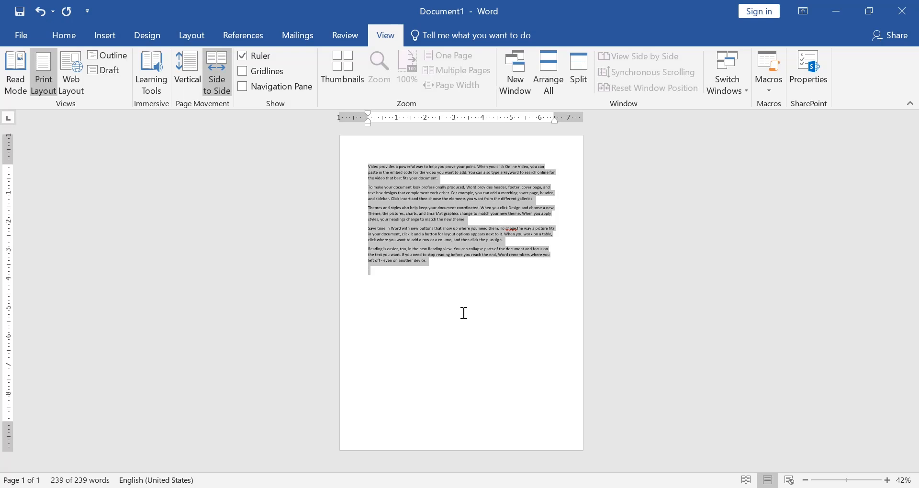
key("ctrl+c")
key("ctrl+v")
key("ctrl+v")
key("ctrl+v")
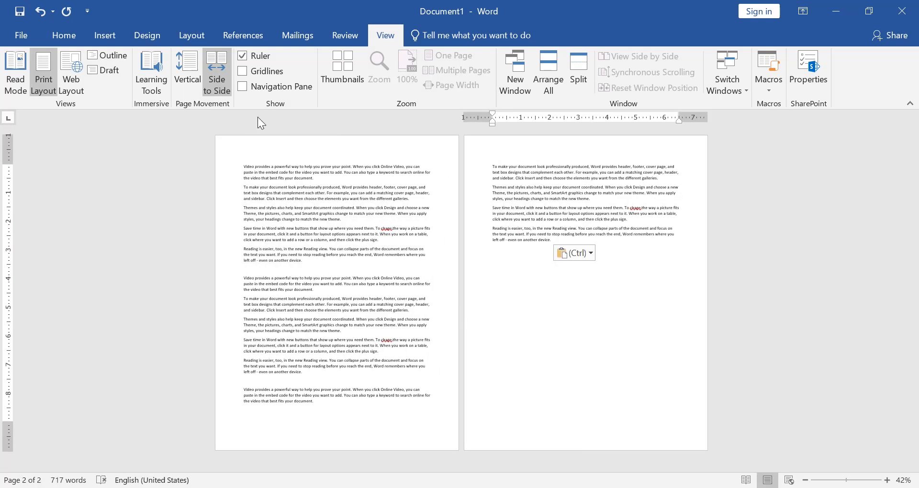
Compare the pages in Vertical page movement and return to Side to Side
left_click(189, 82)
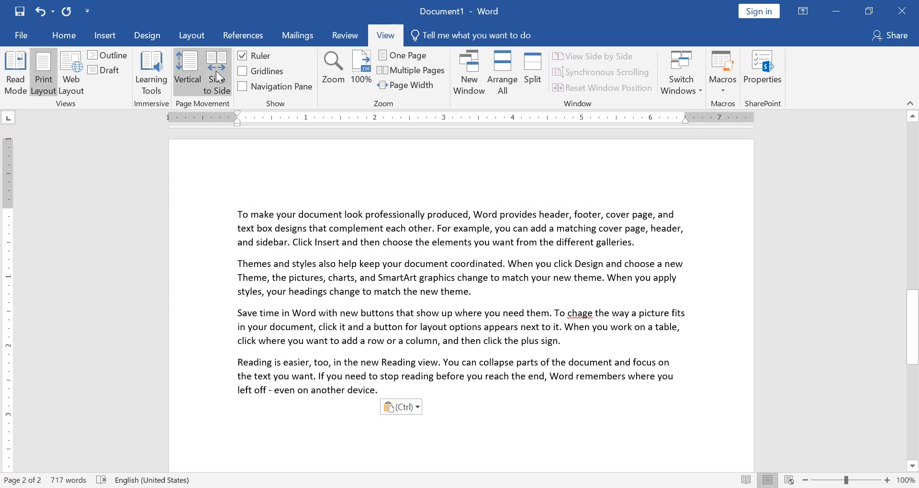
left_click(216, 71)
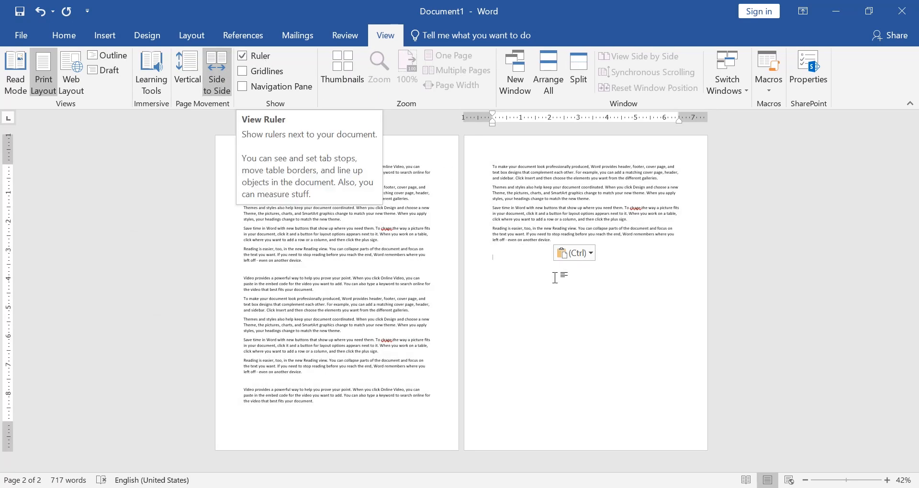
Hide and restore the ruler, and turn the gridlines on and off twice
left_click(259, 57)
left_click(258, 56)
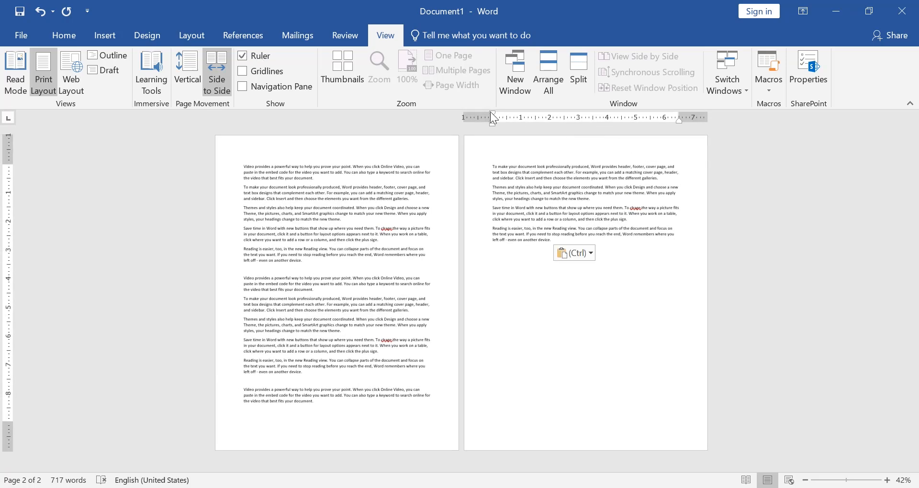
left_click(265, 71)
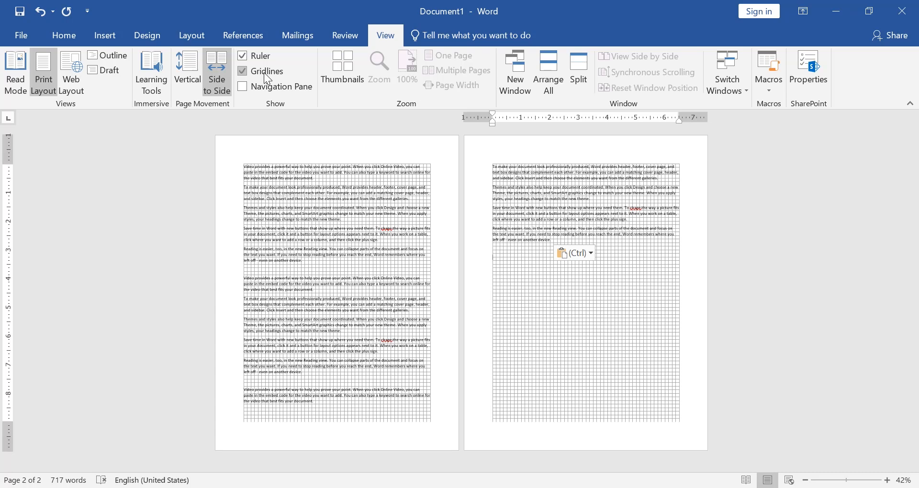
left_click(264, 73)
left_click(264, 73)
left_click(265, 73)
Open the Navigation pane with page thumbnails and search the document for "the"
left_click(271, 87)
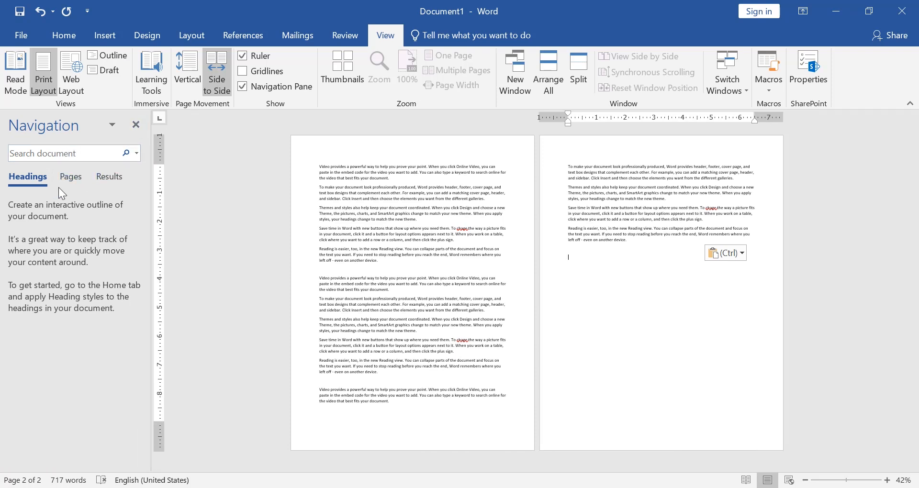
left_click(78, 178)
left_click(75, 154)
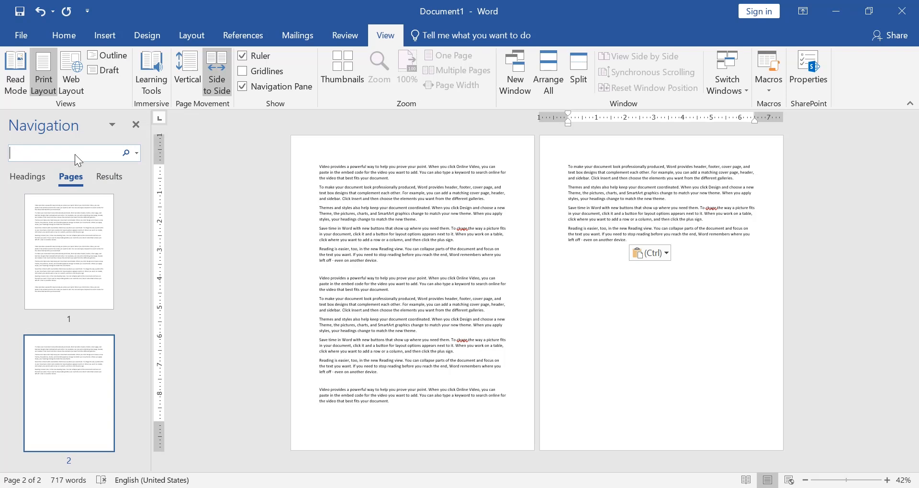
type("the")
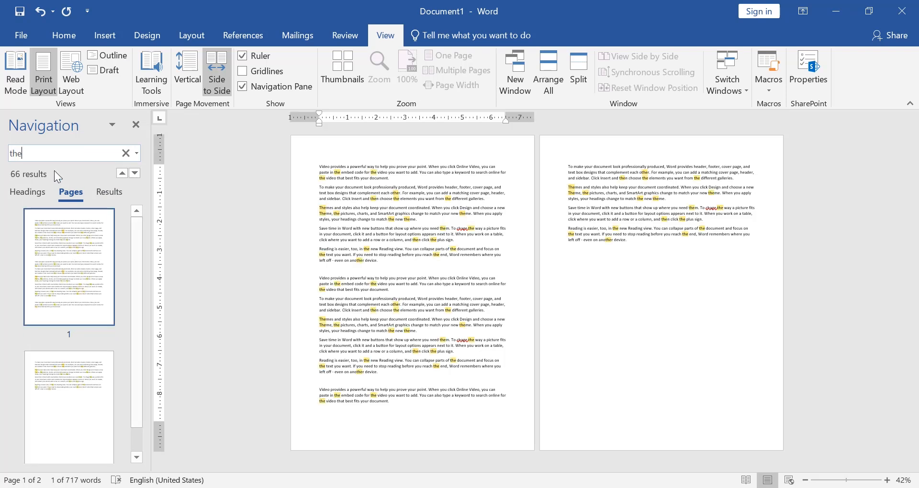
Examine the Headings and Pages listings for the search, and close the Navigation pane
left_click(30, 194)
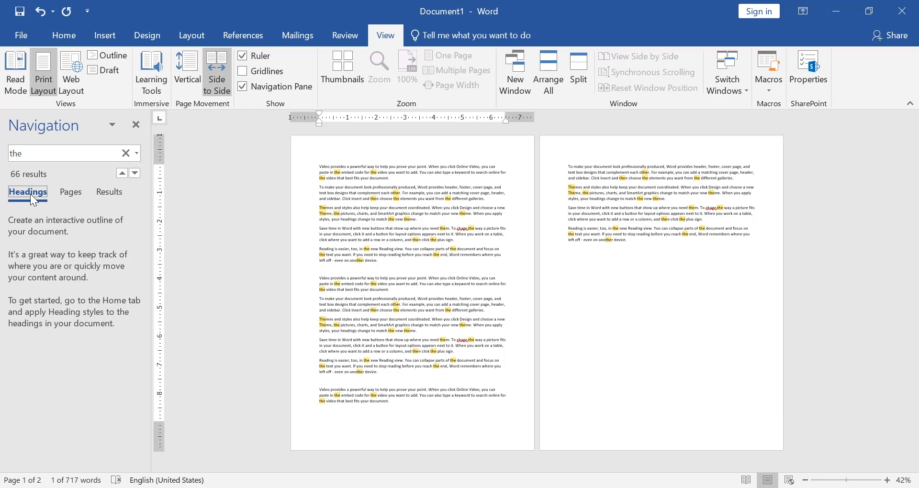
left_click(72, 193)
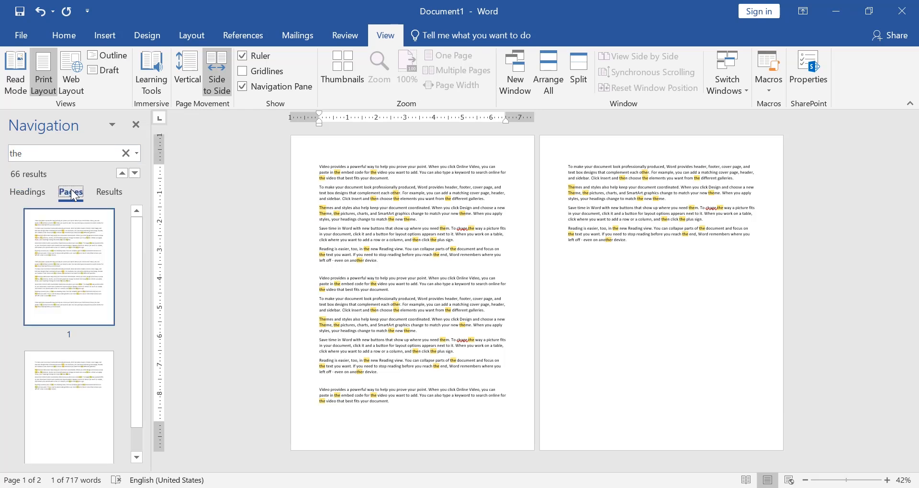
left_click(32, 193)
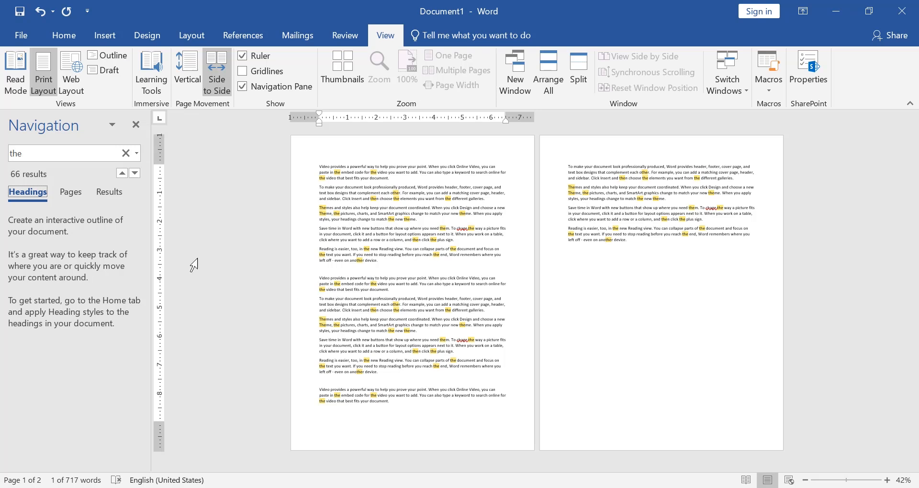
left_click(88, 158)
left_click(136, 125)
Set the document zoom to 200%
scroll(343, 461, "down", 4)
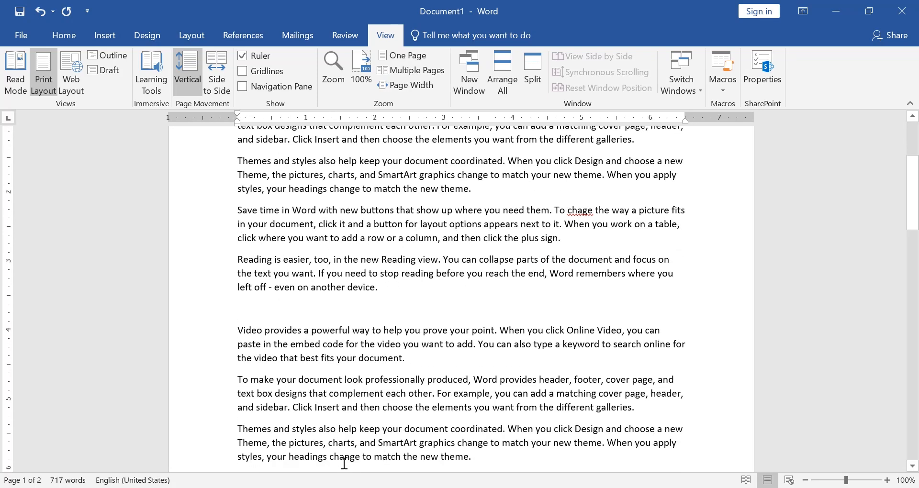
scroll(345, 463, "up", 3)
left_click(334, 65)
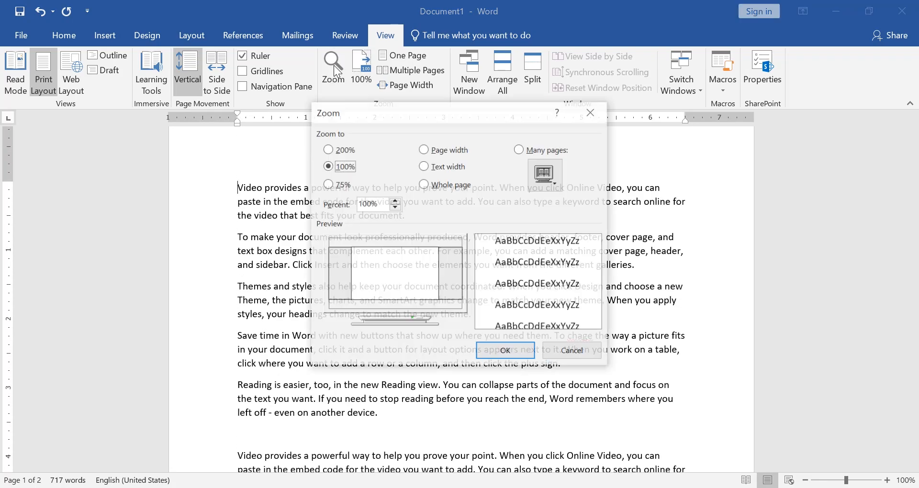
left_click(343, 152)
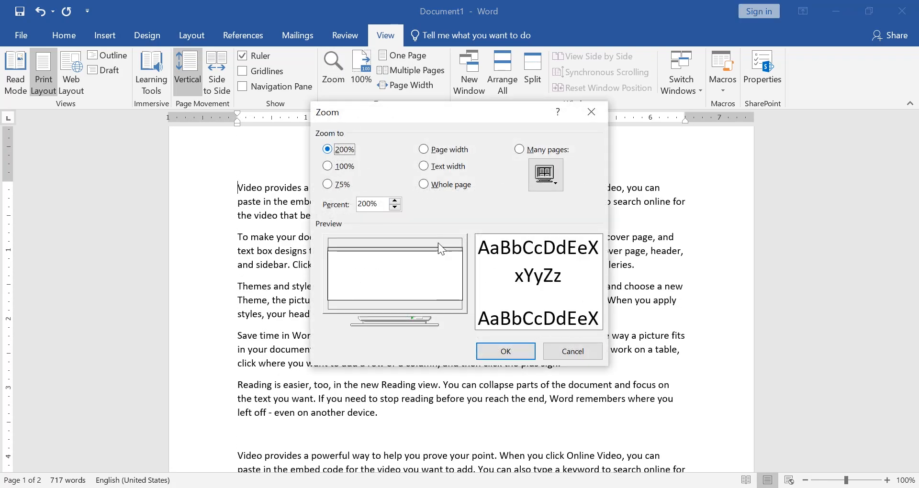
left_click(514, 355)
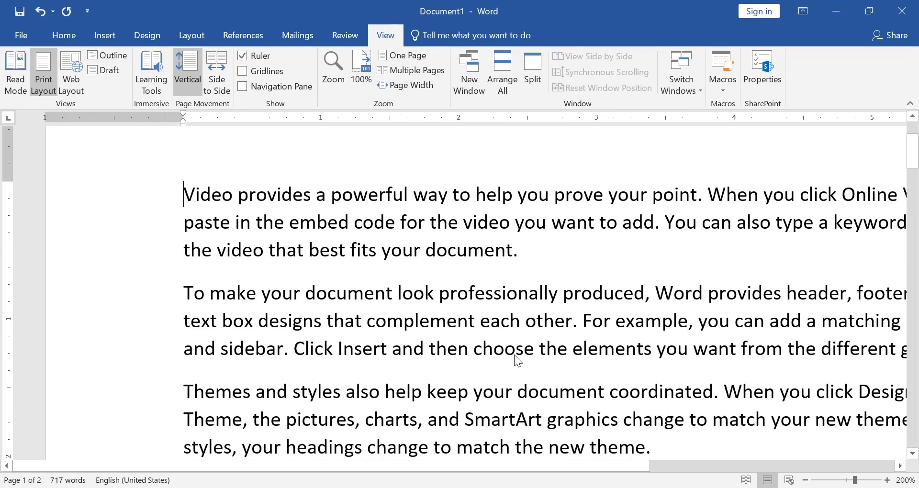
Set a custom document zoom of 110% and look through the enlarged pages
left_click(333, 64)
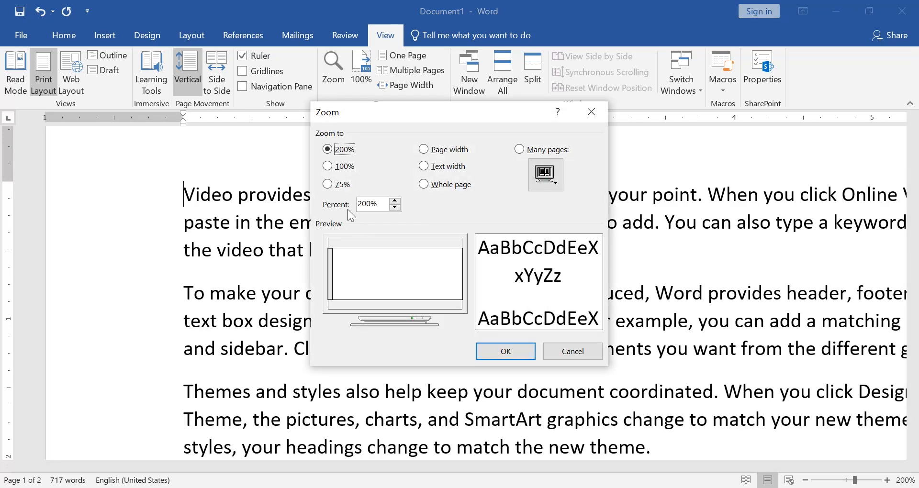
double_click(357, 203)
key("BackSpace")
key("Return")
scroll(391, 309, "down", 5)
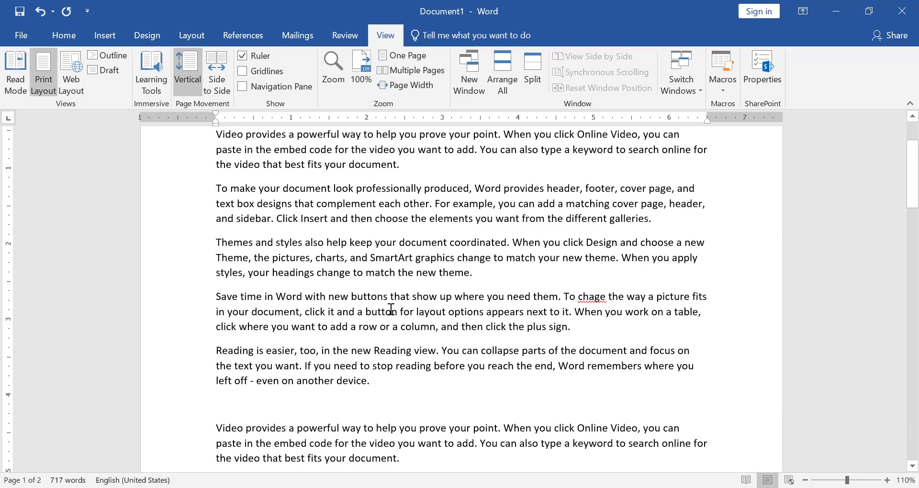
scroll(391, 310, "up", 5)
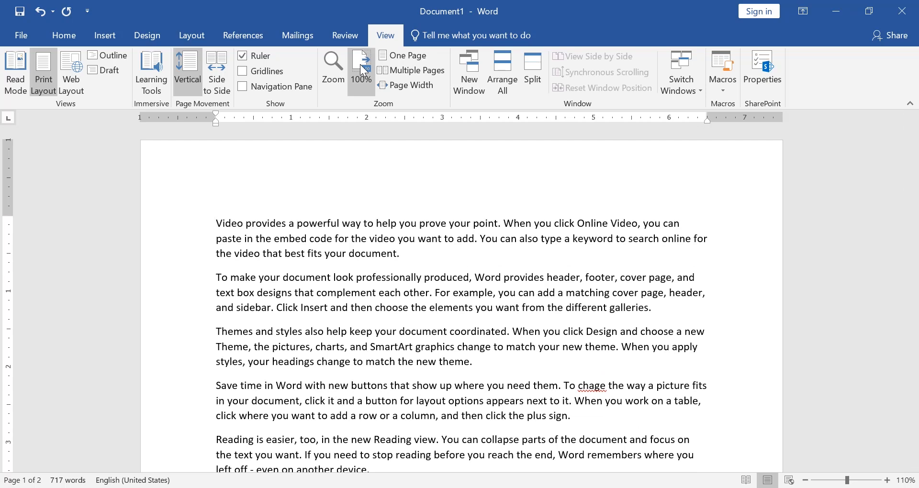
Fit one whole page in the window, and change the zoom to show multiple pages
left_click(413, 58)
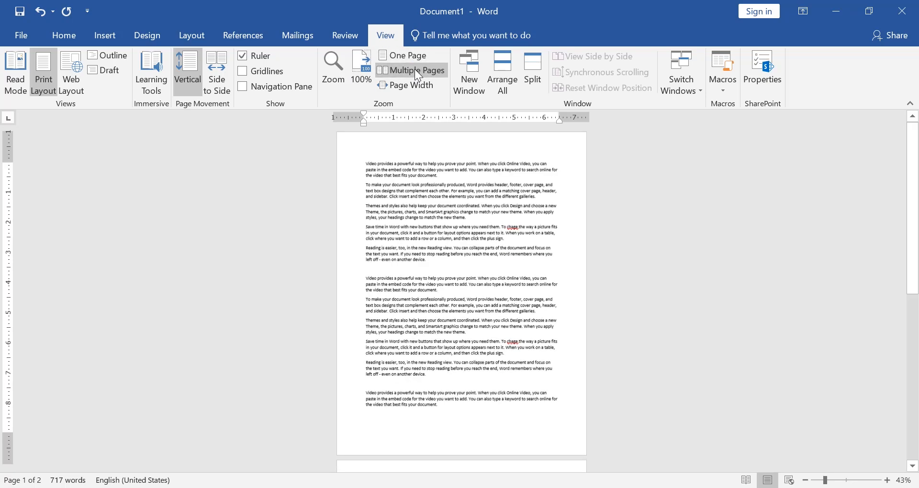
left_click(414, 69)
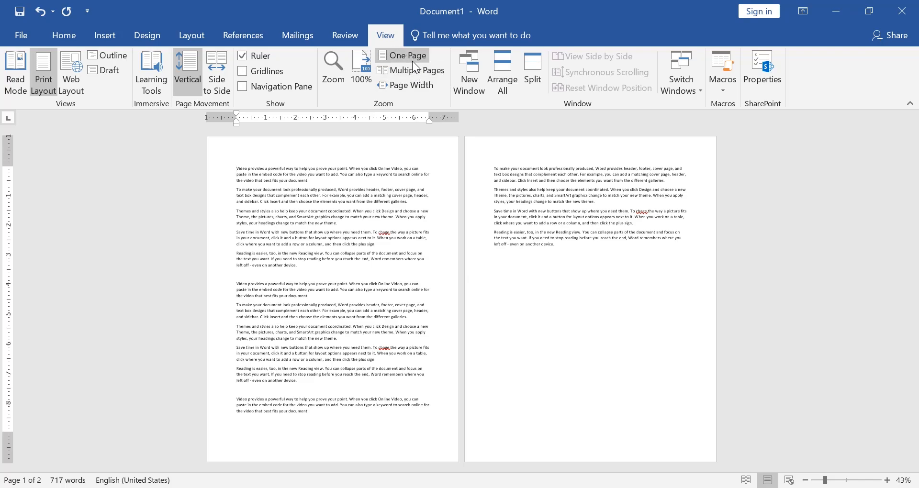
Fit the page width to the window, look through the text, and reset the zoom to 100%
left_click(418, 89)
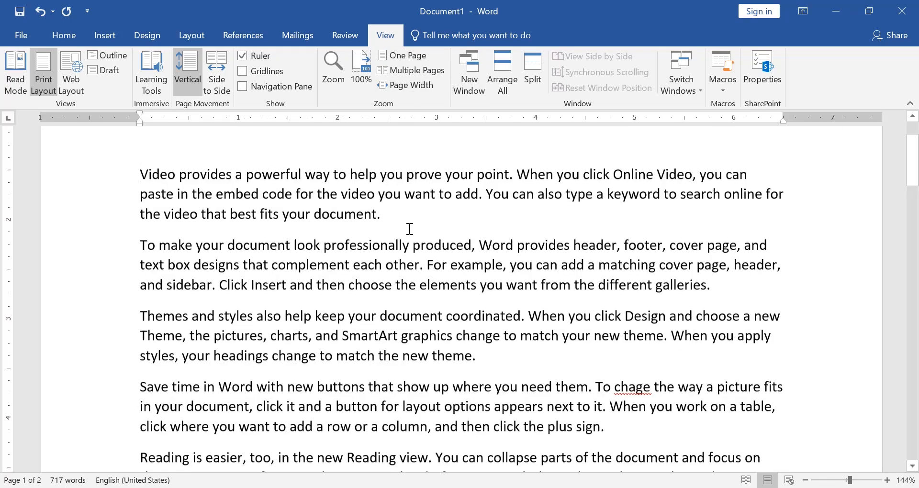
scroll(410, 228, "down", 10)
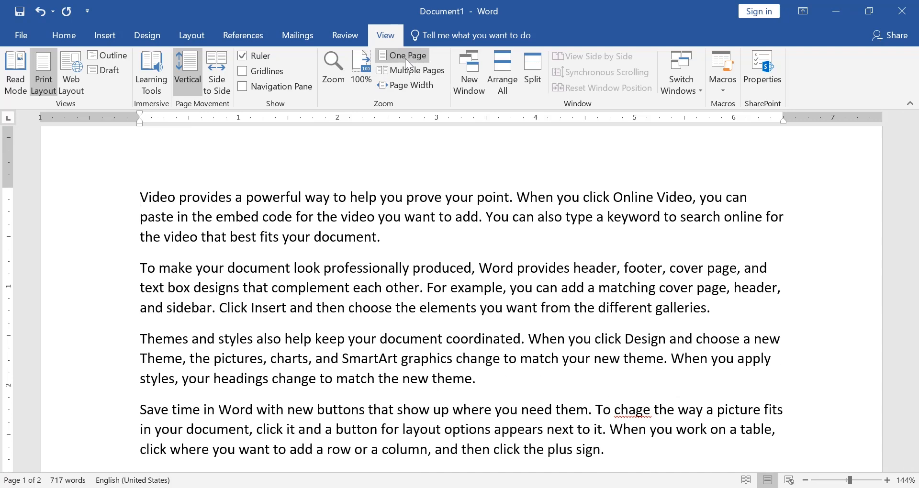
left_click(363, 74)
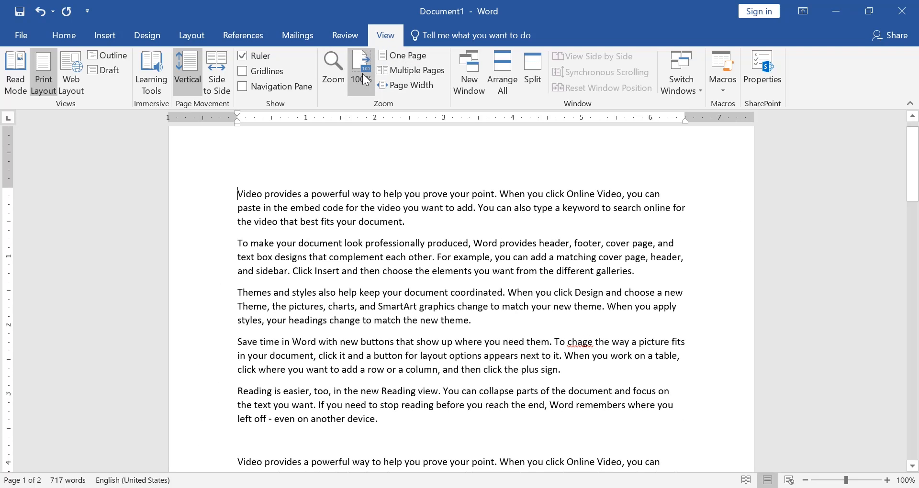
Open the document in a second window, arrange all windows, and look through each one independently
left_click(472, 85)
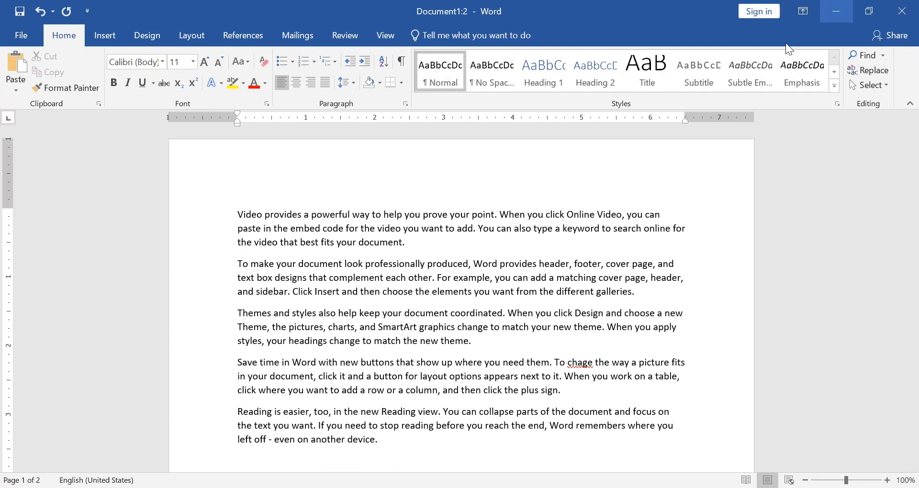
left_click(381, 34)
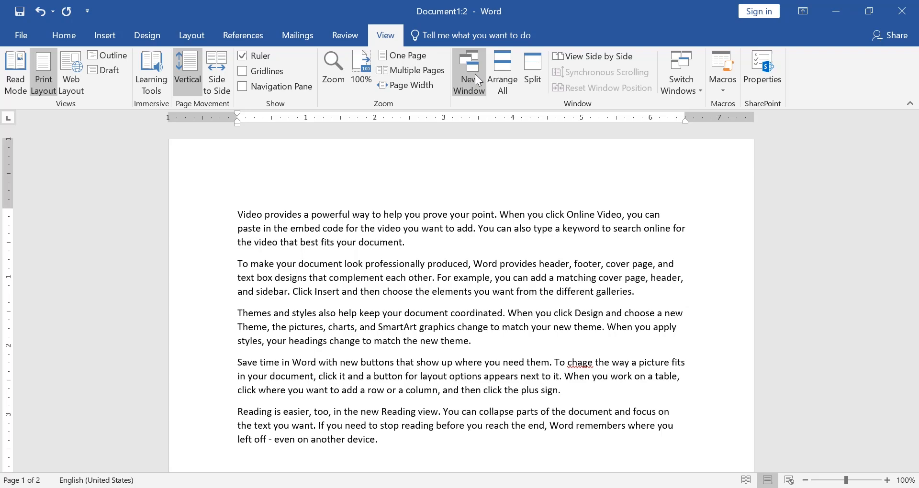
left_click(503, 77)
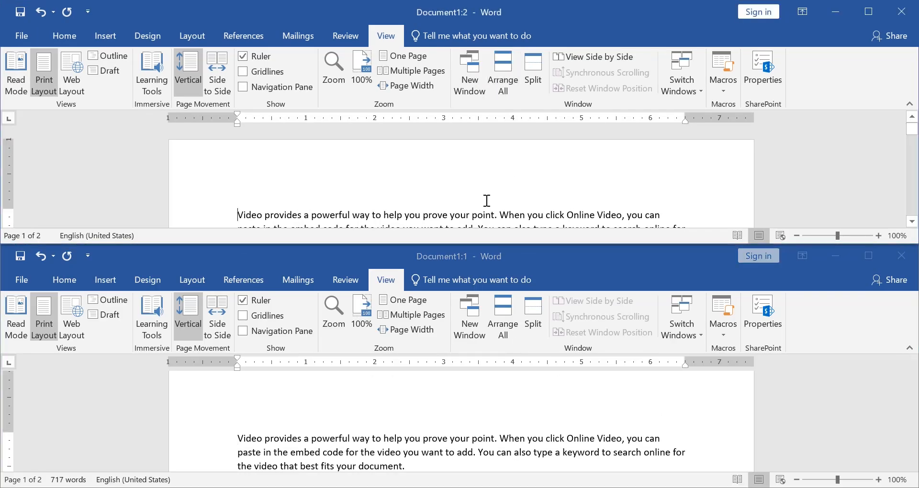
scroll(486, 199, "down", 5)
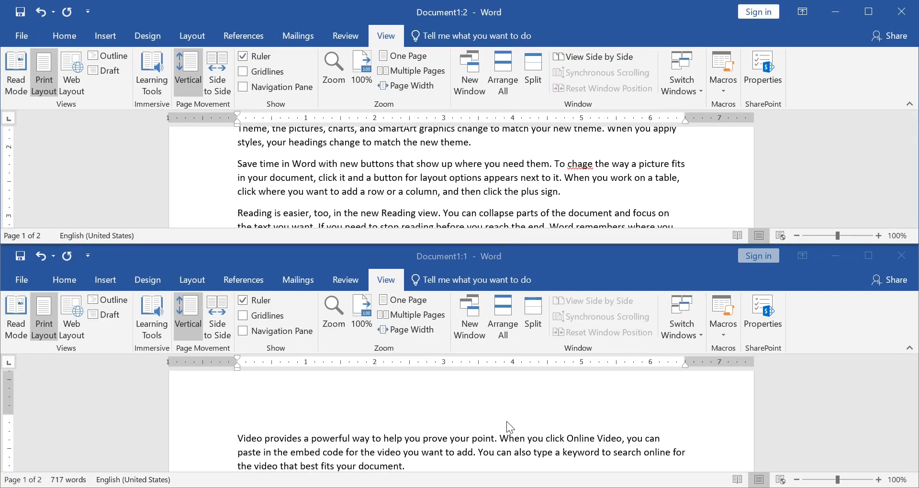
scroll(507, 421, "down", 6)
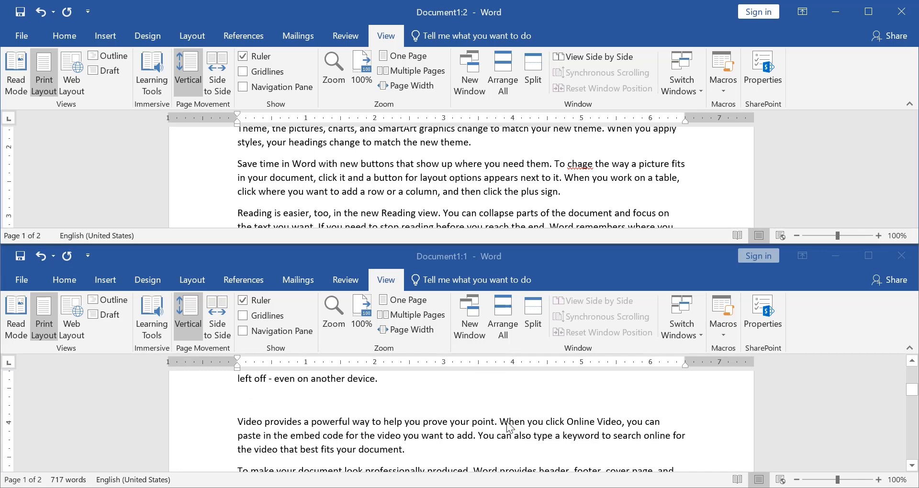
scroll(507, 422, "down", 2)
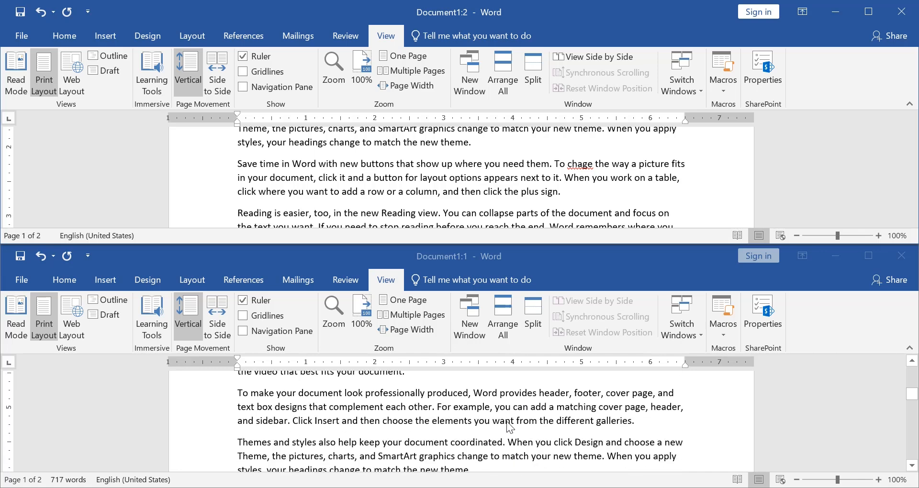
left_click(532, 79)
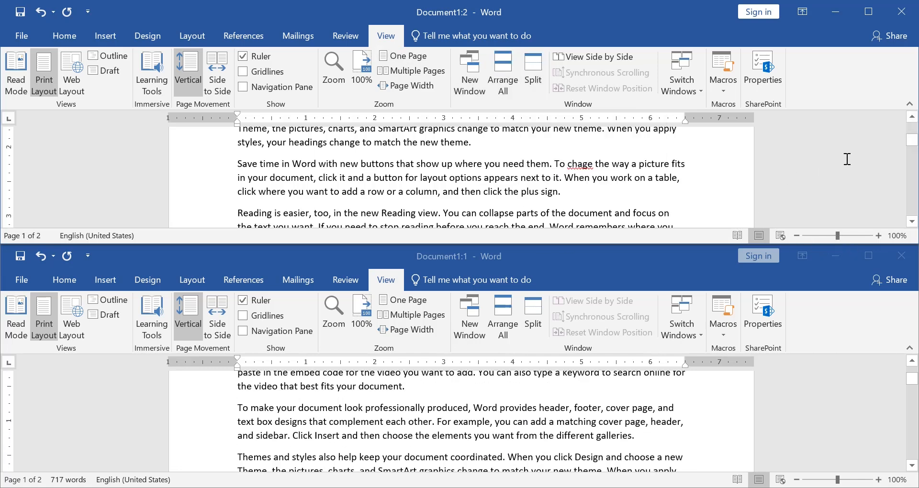
Close the second document window and maximize the remaining one
left_click(901, 12)
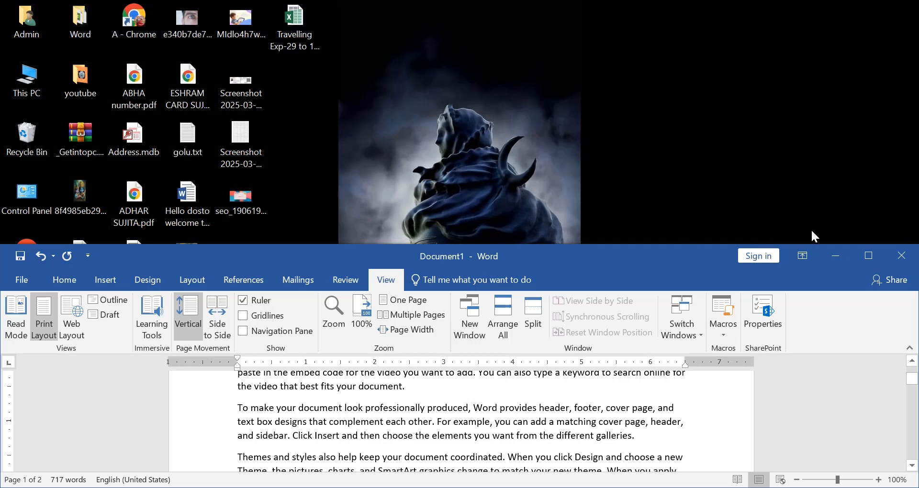
left_click(867, 255)
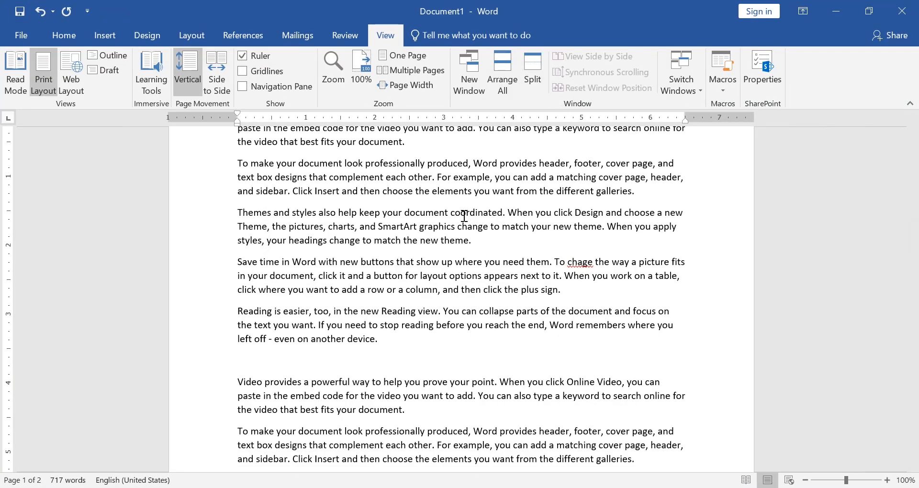
scroll(393, 335, "up", 1)
scroll(412, 321, "down", 2)
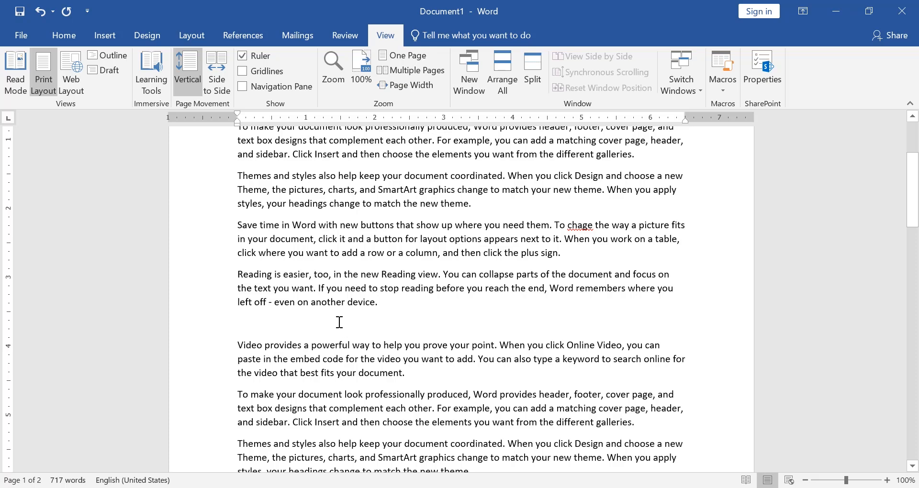
Split the document window to view two parts of the text at once, and remove the split
left_click(527, 71)
scroll(423, 424, "up", 3)
scroll(422, 423, "down", 2)
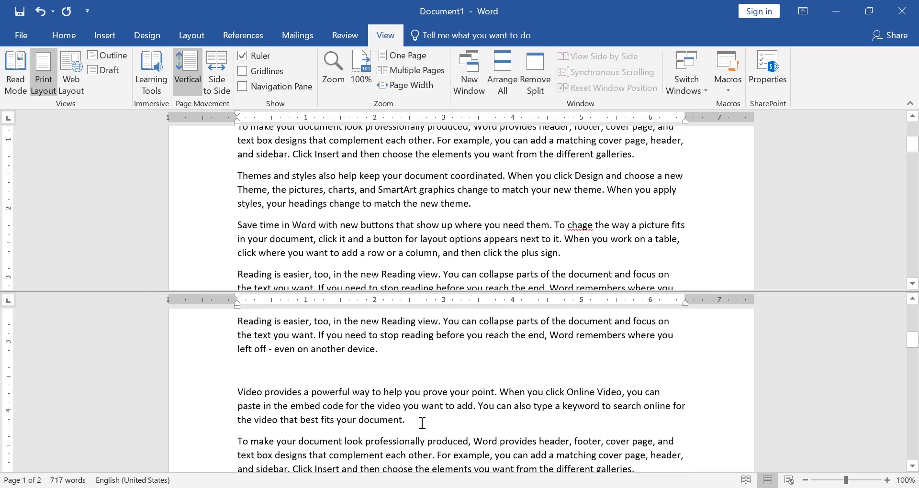
scroll(423, 209, "down", 3)
scroll(423, 203, "down", 3)
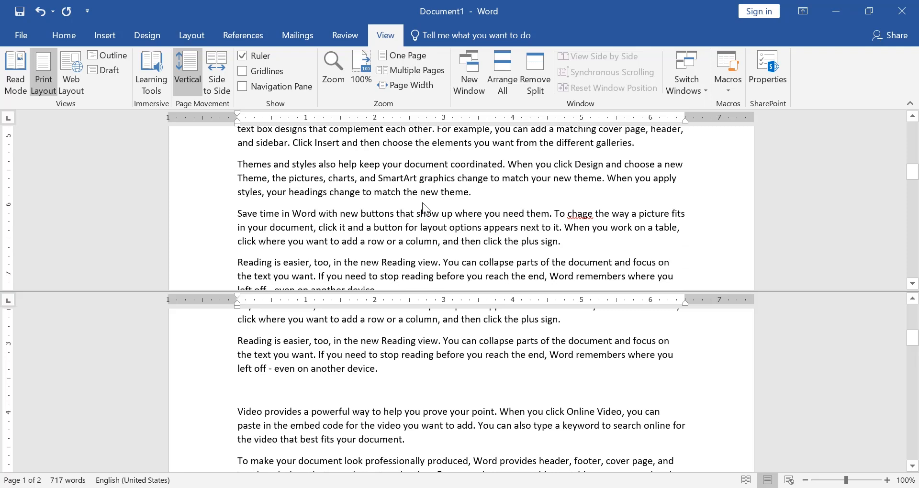
scroll(423, 203, "up", 3)
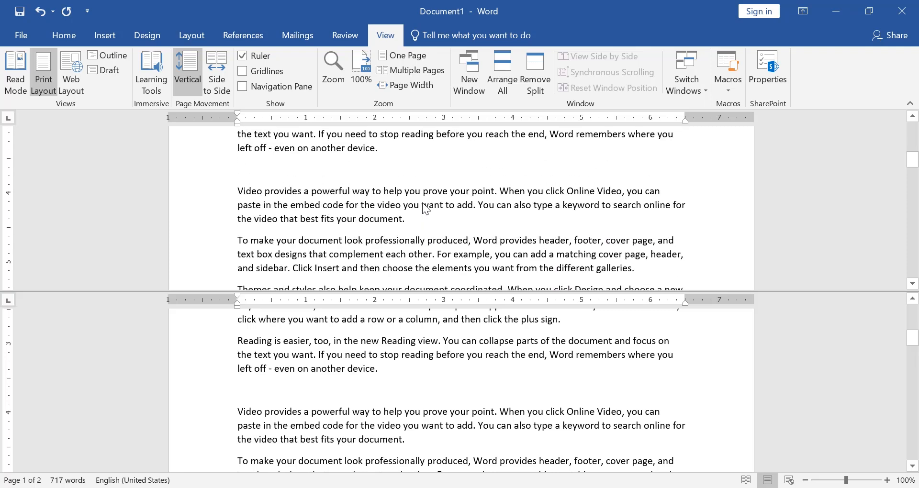
left_click(536, 65)
scroll(560, 293, "down", 3)
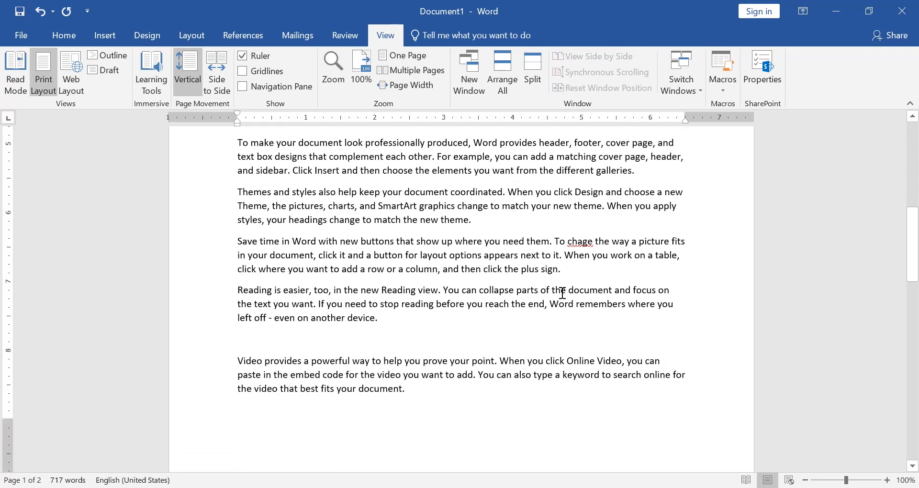
scroll(561, 293, "up", 5)
Check the list of open document windows available for switching
left_click(679, 67)
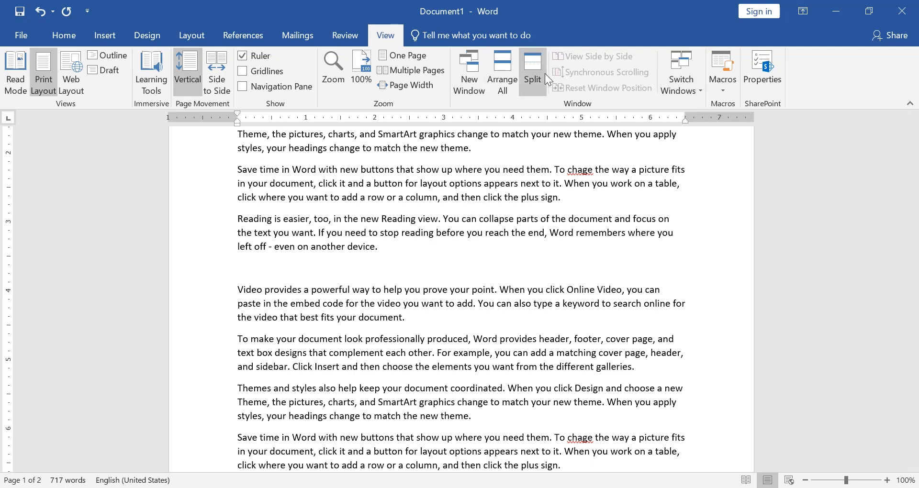
left_click(681, 87)
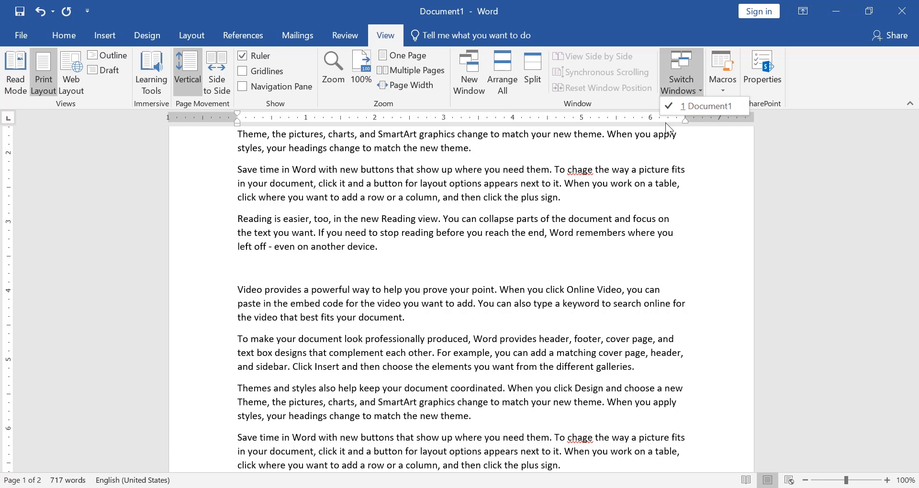
scroll(432, 278, "up", 2)
View the list of existing macros and close it without making changes
left_click(722, 89)
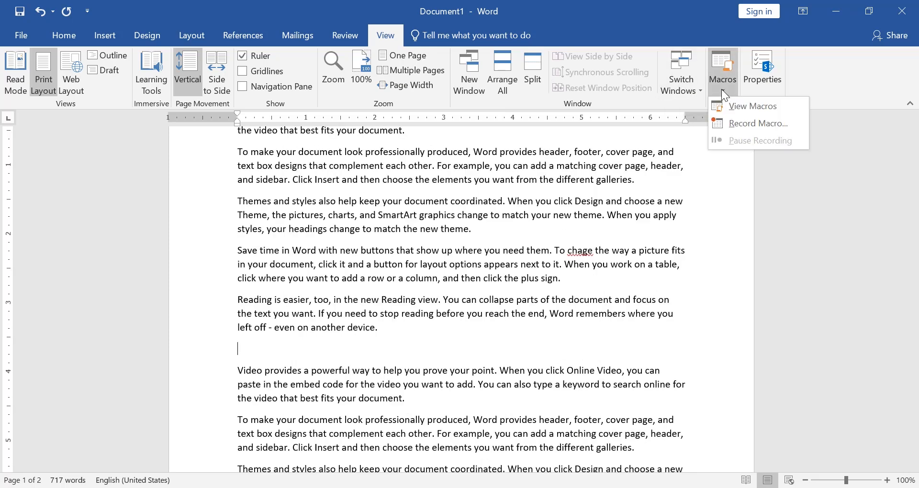
left_click(773, 107)
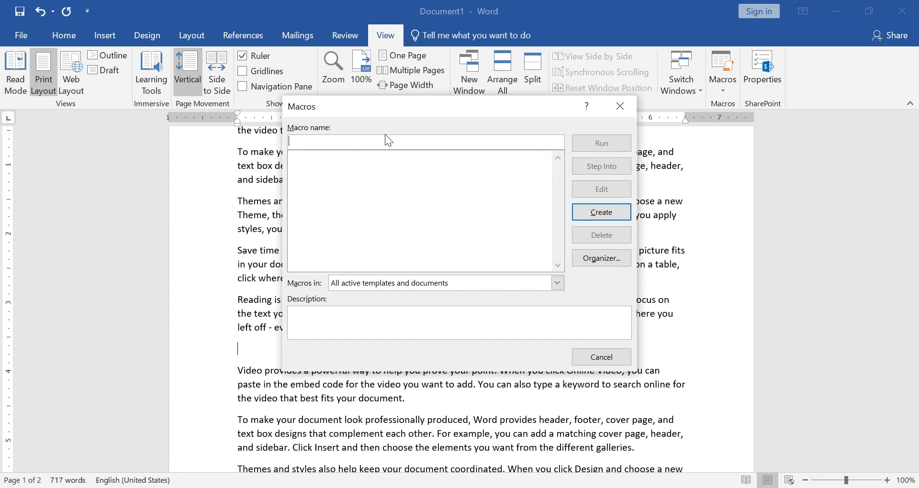
left_click(623, 98)
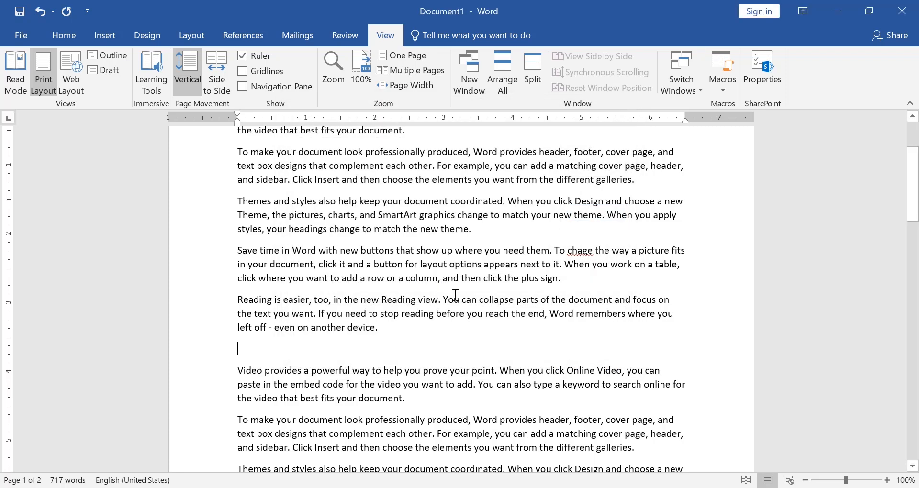
scroll(456, 296, "up", 3)
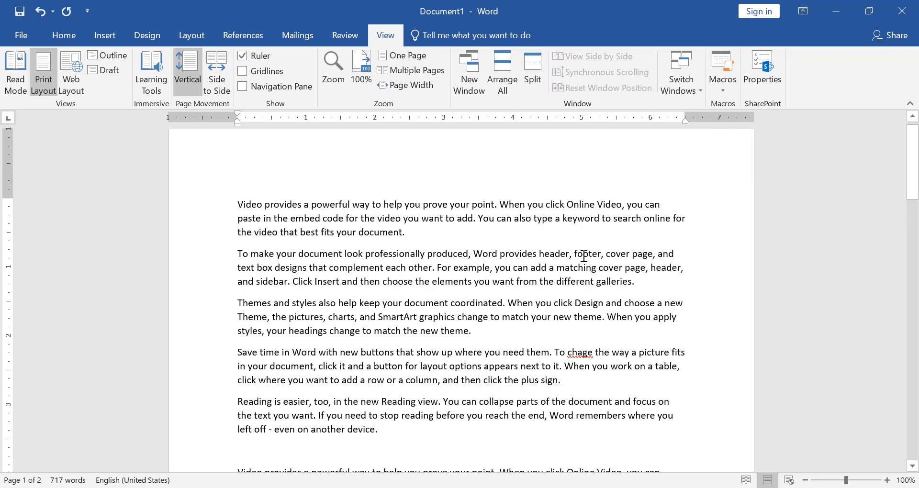
scroll(584, 257, "down", 1)
scroll(569, 254, "up", 1)
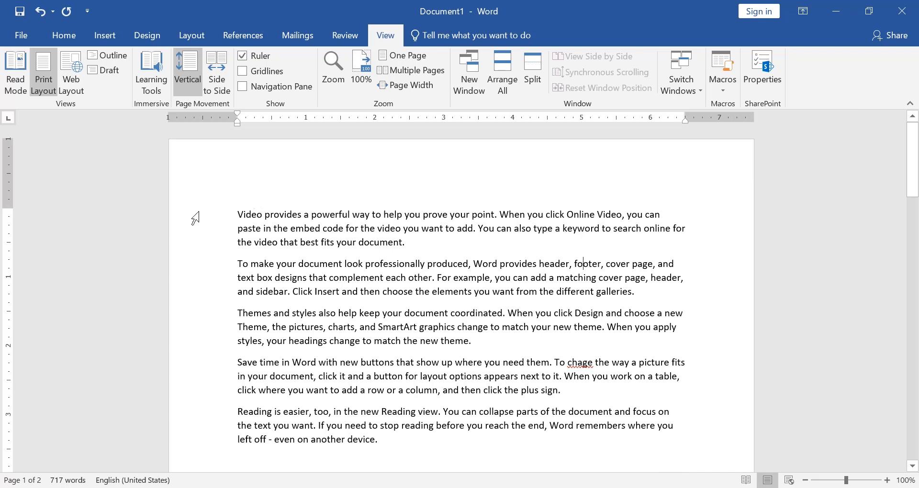
left_click_drag(171, 216, 206, 249)
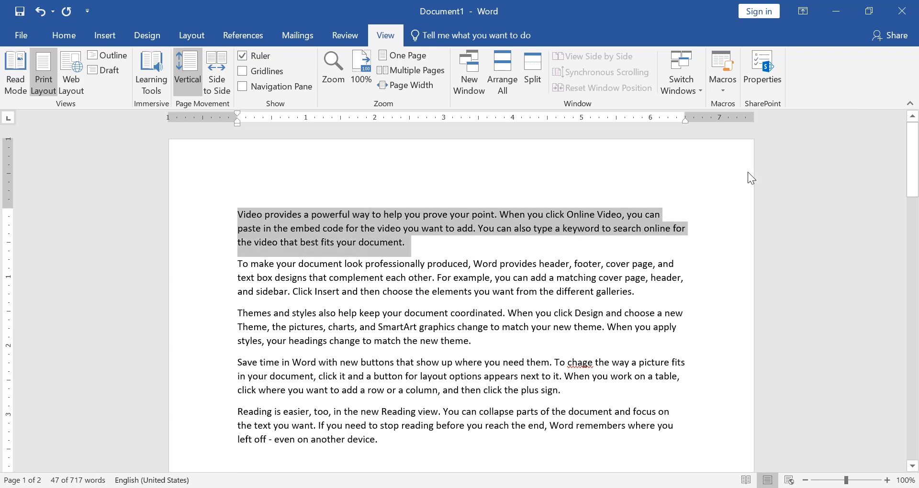
left_click(725, 88)
left_click(580, 293)
left_click(562, 265)
Set up a new macro recording with the macro name "key"
left_click(730, 91)
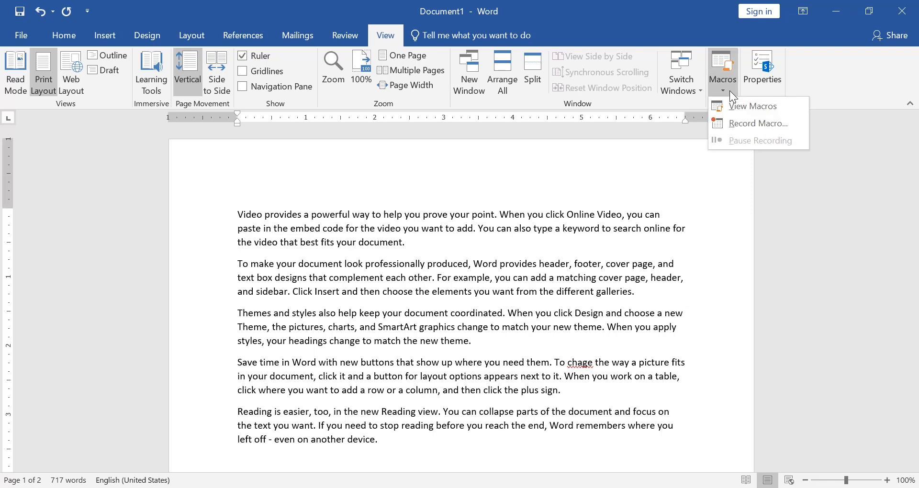
left_click(766, 126)
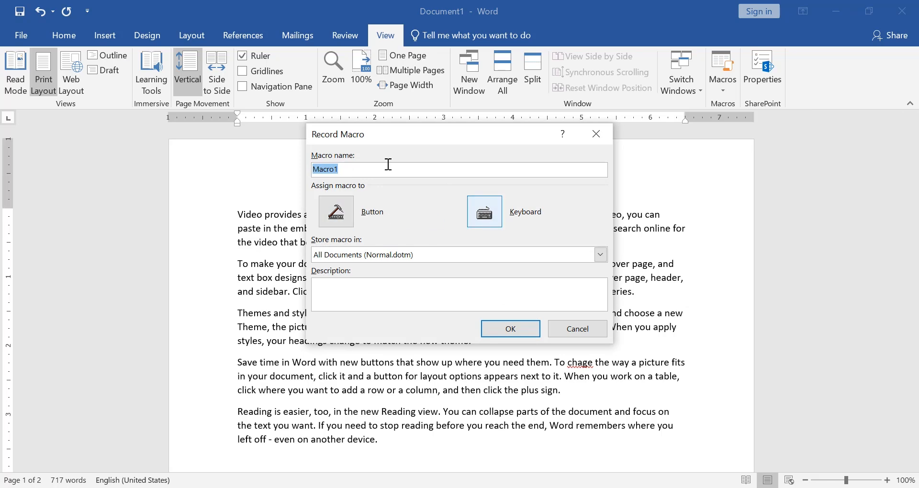
key("BackSpace")
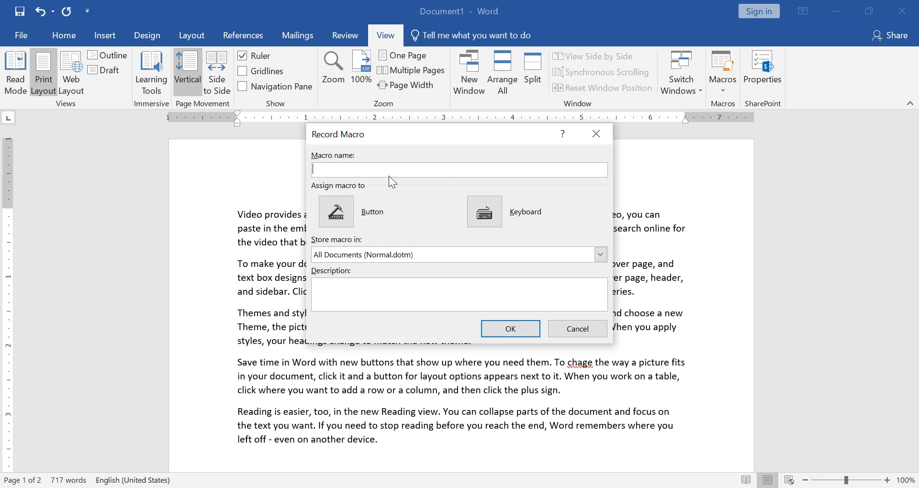
type("key")
Assign the keyboard shortcut Alt+Z to the macro and start recording
left_click(487, 214)
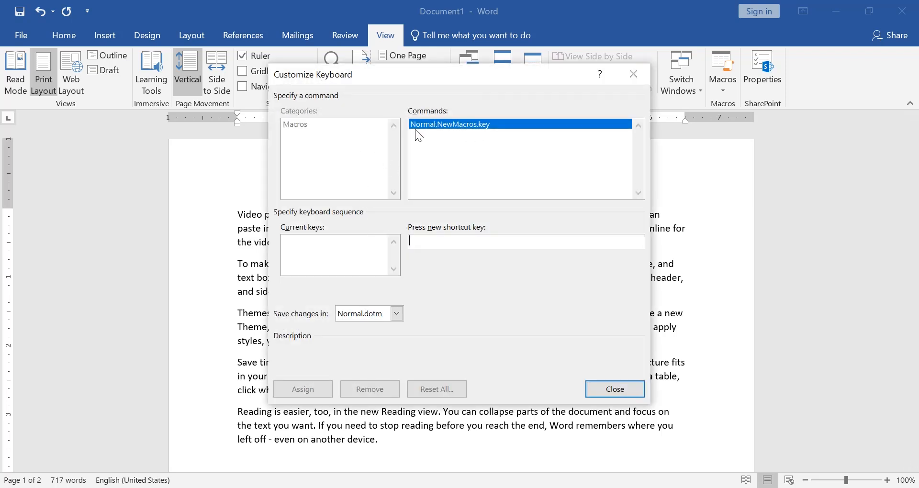
left_click(338, 259)
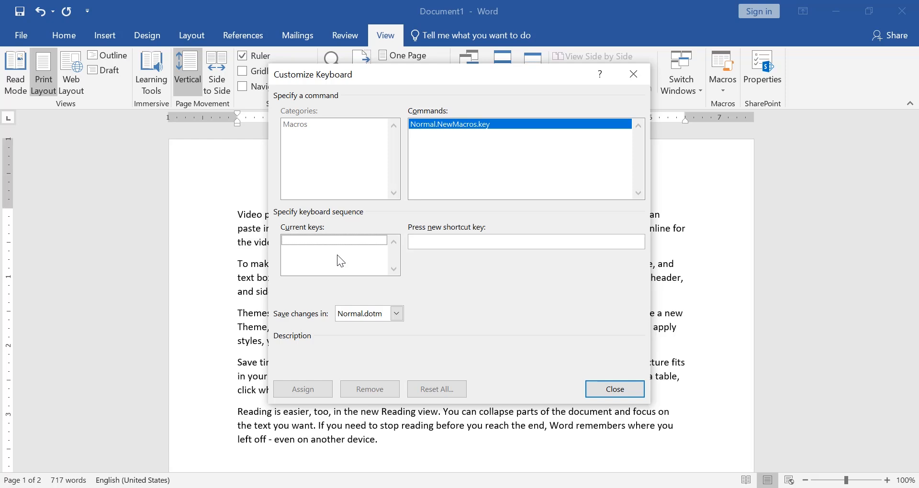
key("Tab")
key("alt+z")
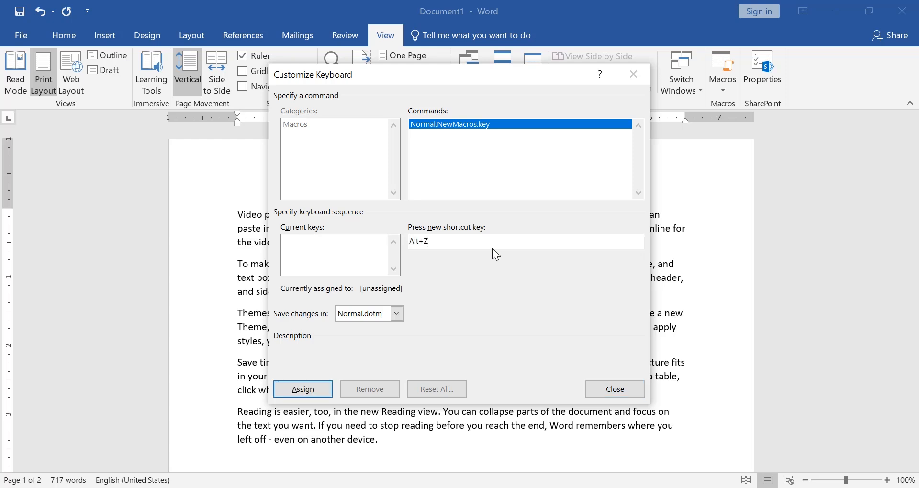
left_click(303, 389)
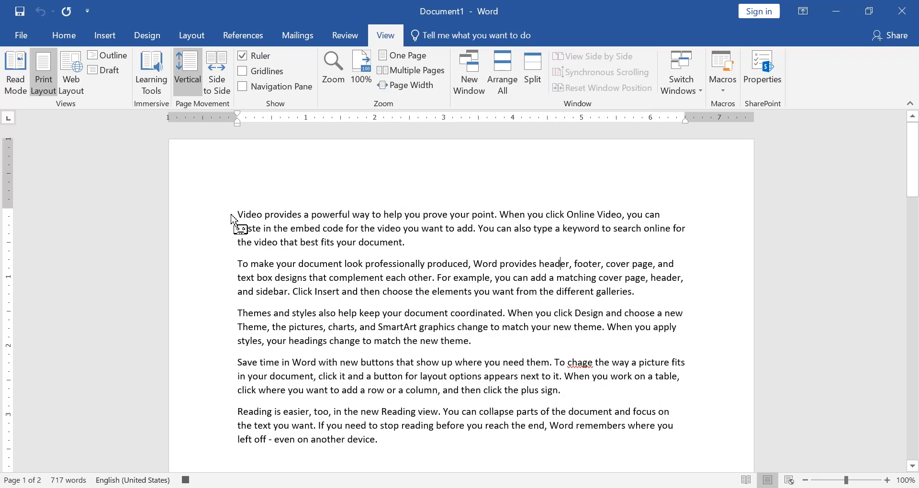
Make the first paragraph, beginning "Video provides", bold and italic while the macro records
left_click_drag(411, 238, 239, 209)
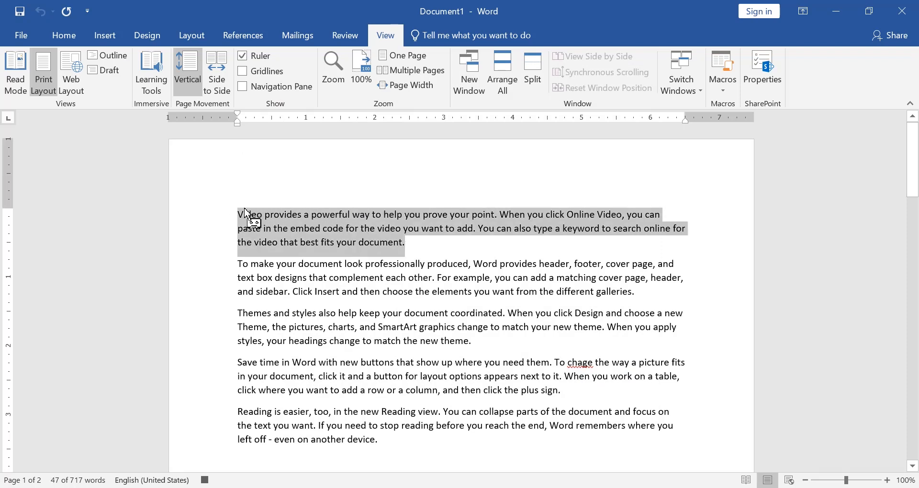
key("ctrl+b")
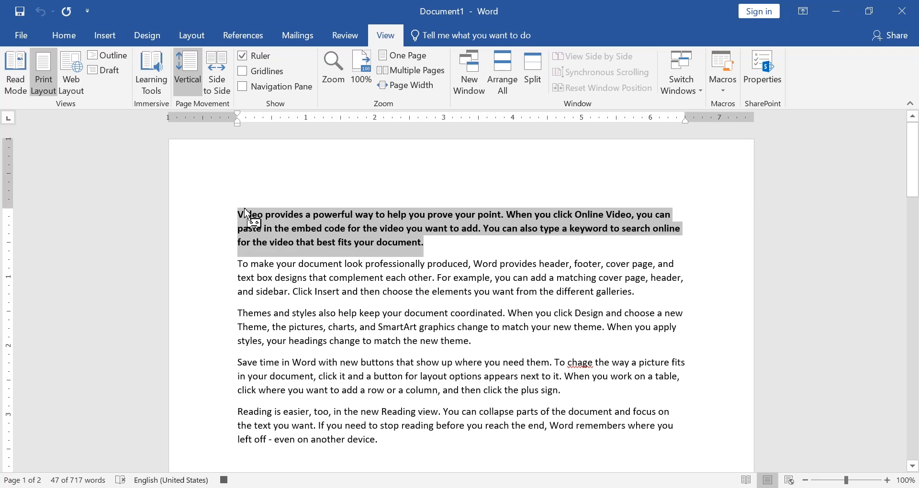
key("ctrl+i")
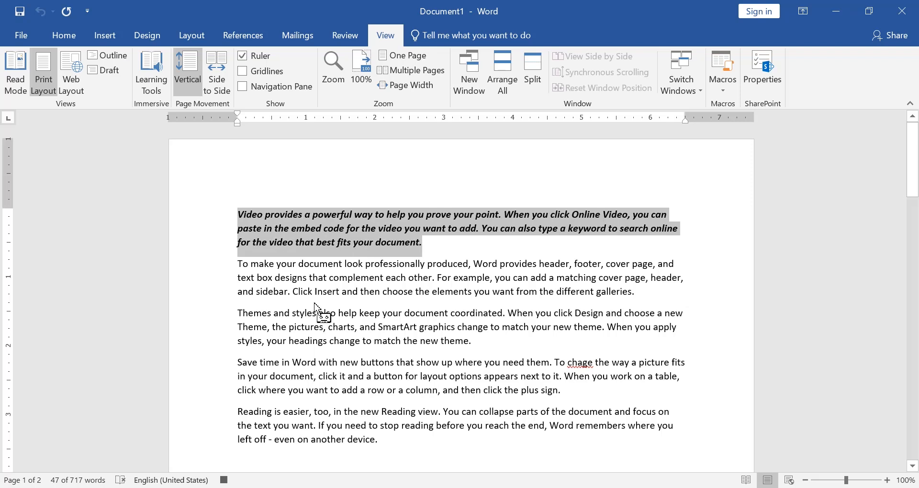
Underline the first paragraph, beginning "Video provides", and stop recording the macro
key("ctrl+u")
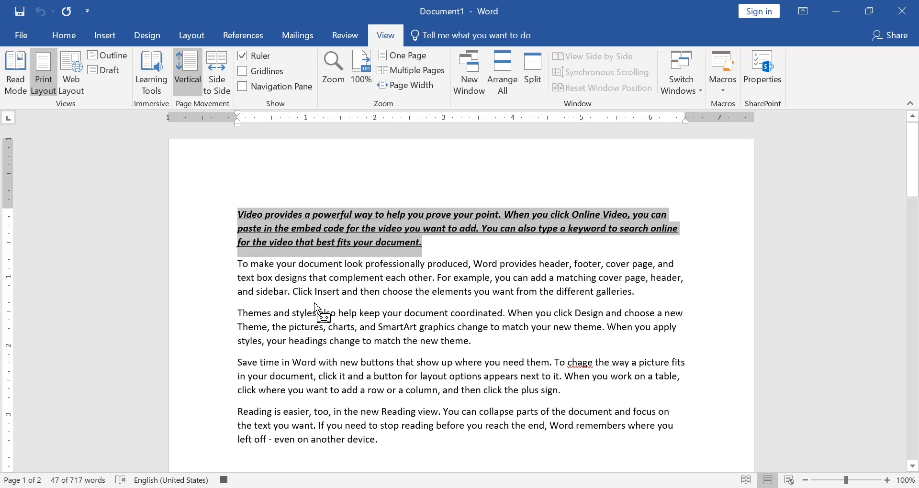
left_click(714, 88)
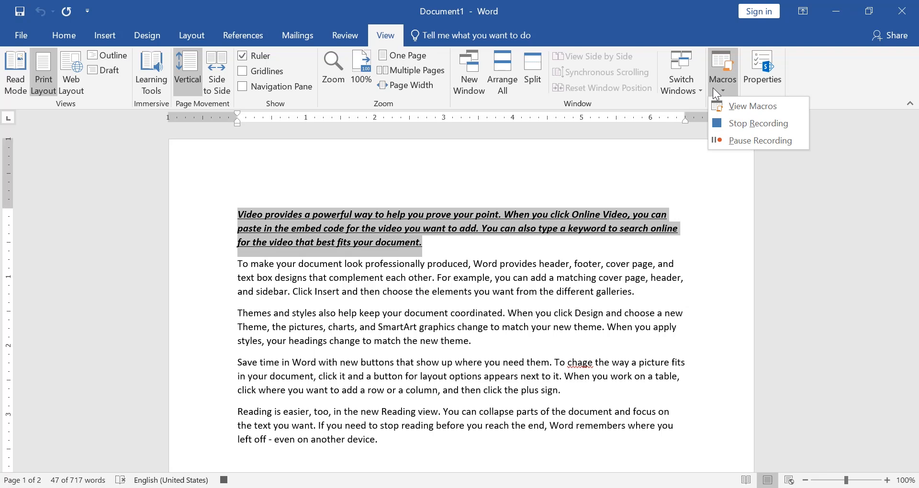
left_click(745, 122)
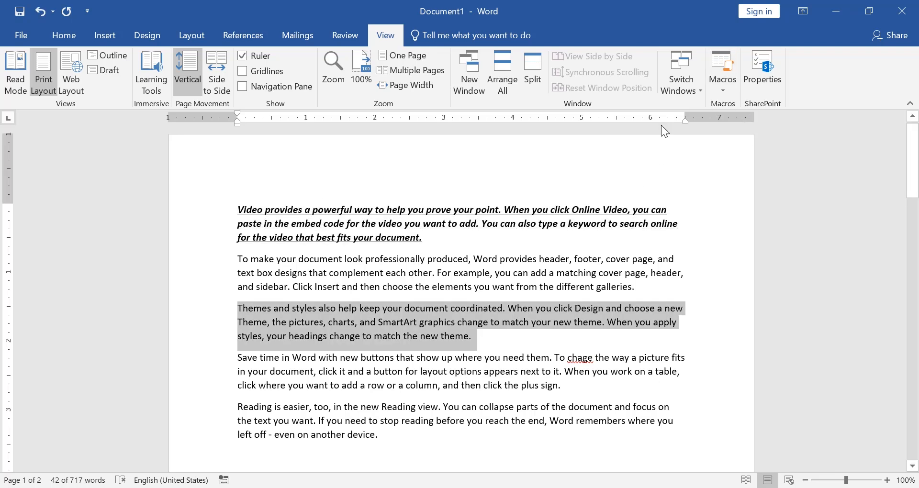
Run the macro "key" from the macro list on the selected paragraph beginning "Themes and styles also help"
left_click(729, 89)
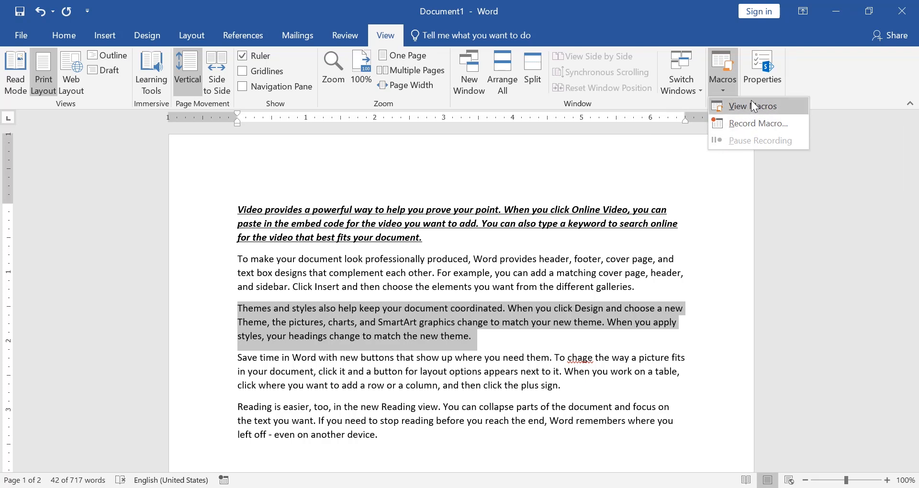
left_click(745, 109)
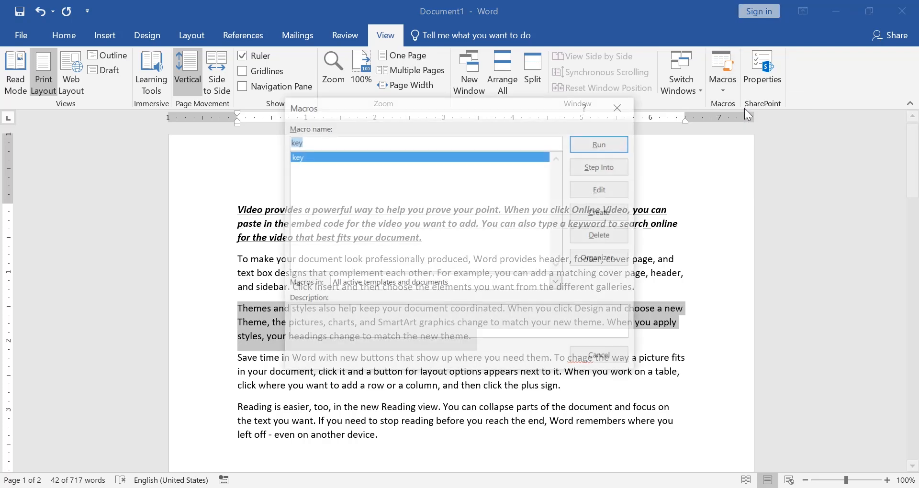
left_click(605, 145)
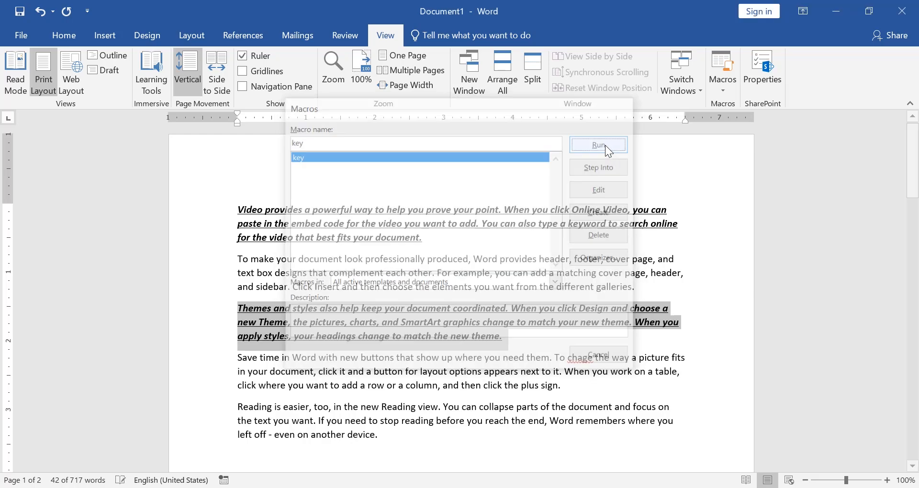
Apply the recorded bold, italic and underline macro to the paragraph beginning "Reading is easier" using its assigned shortcut
scroll(360, 394, "down", 2)
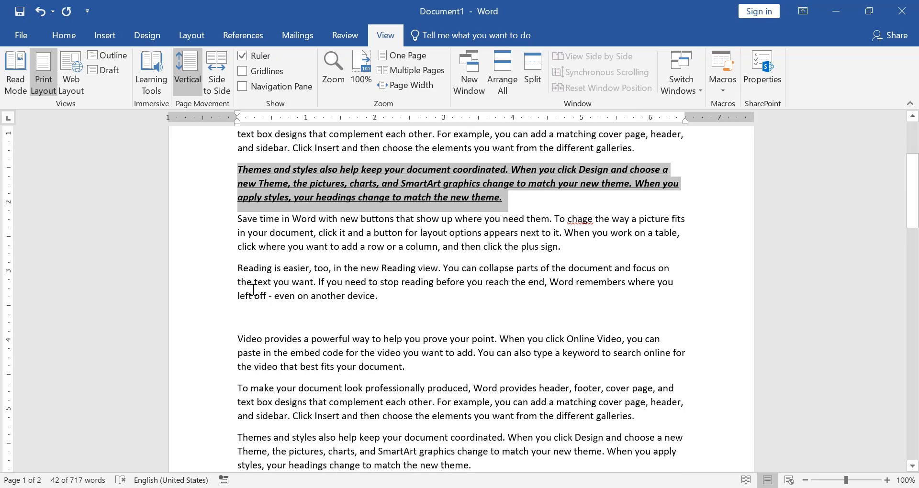
left_click(254, 291)
triple_click(243, 267)
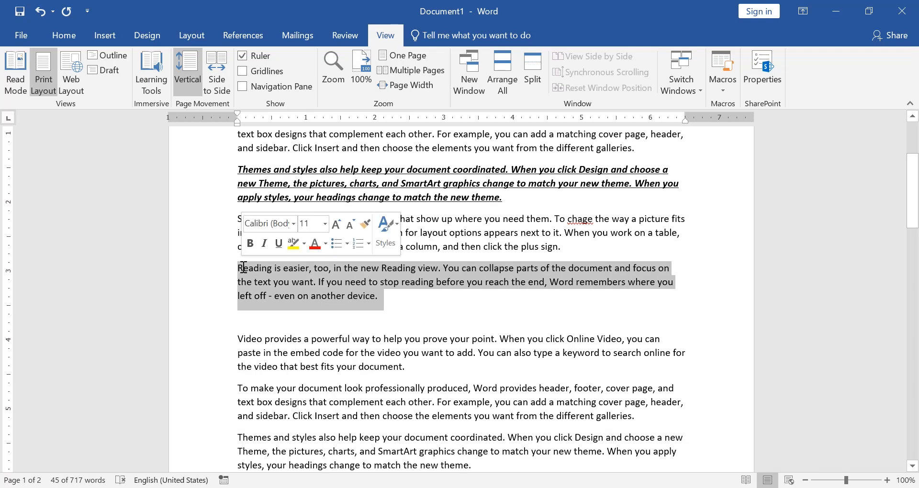
key("alt+q")
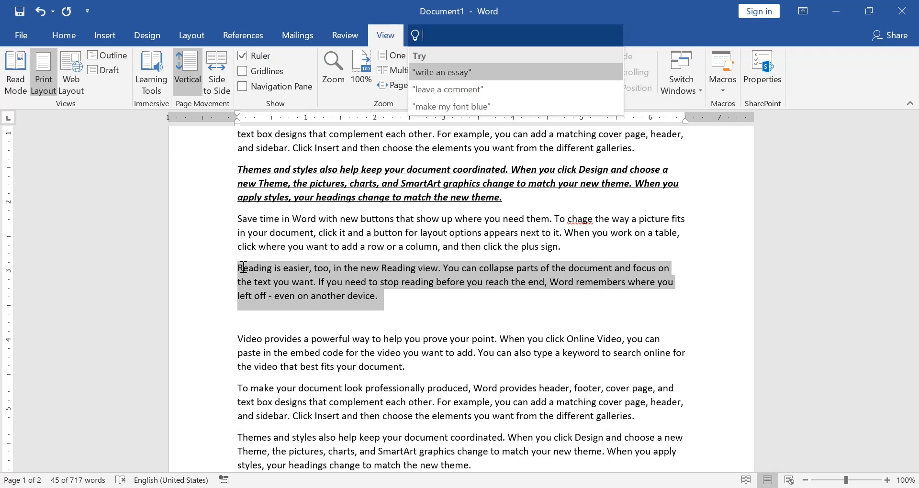
key("Escape")
key("ctrl+shift+v")
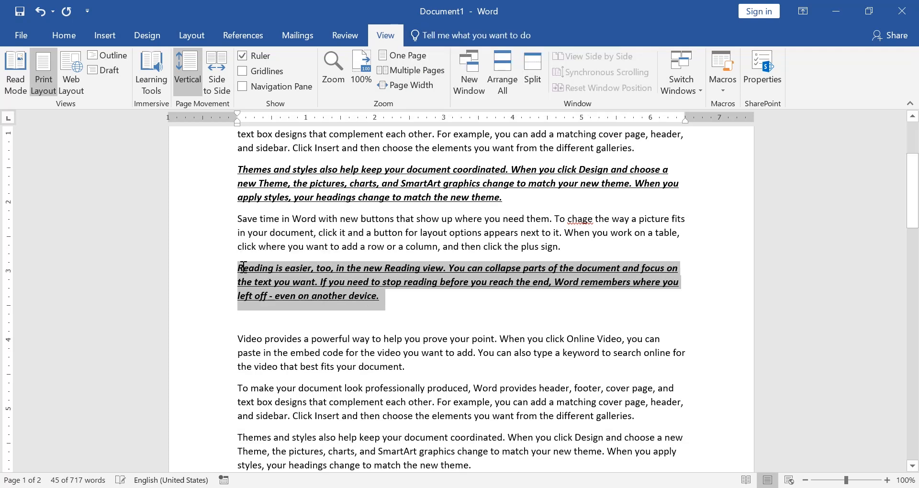
Apply the formatting macro by its shortcut to the "To make your document look professionally produced" paragraph in the second text block
scroll(328, 339, "down", 2)
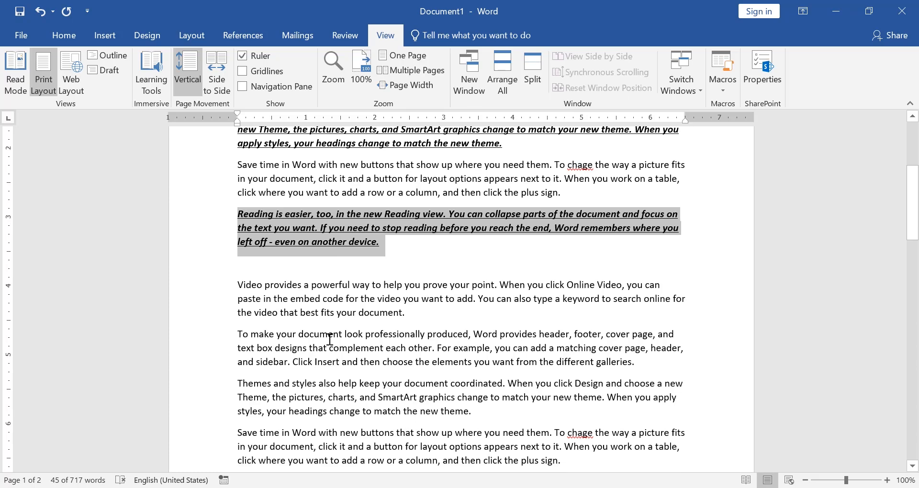
scroll(329, 339, "up", 3)
scroll(328, 339, "down", 4)
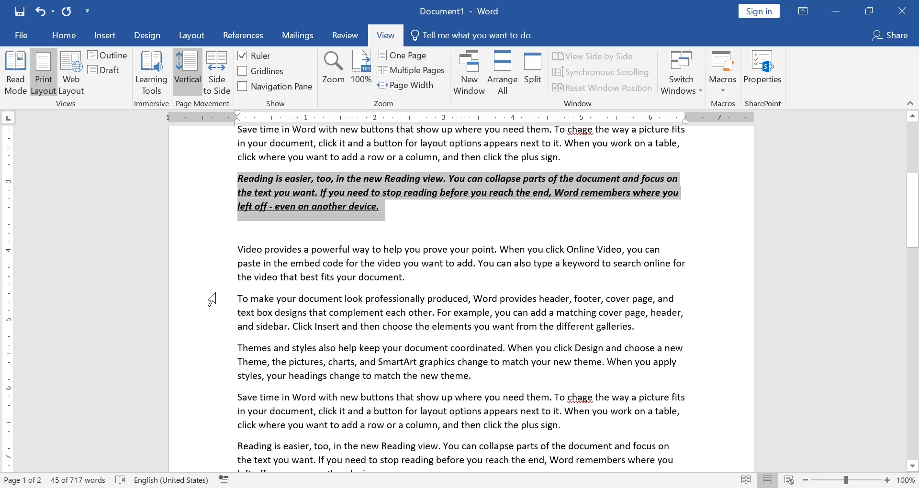
left_click_drag(211, 298, 236, 335)
key("ctrl+shift+v")
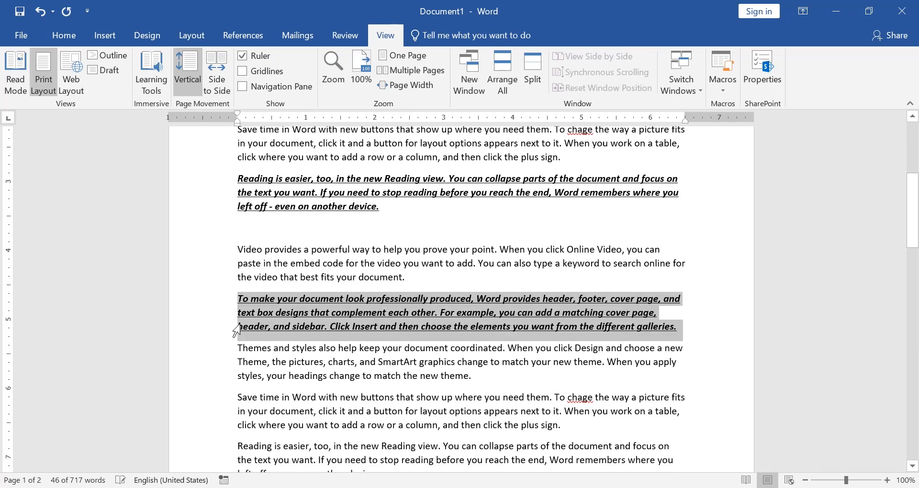
left_click(352, 335)
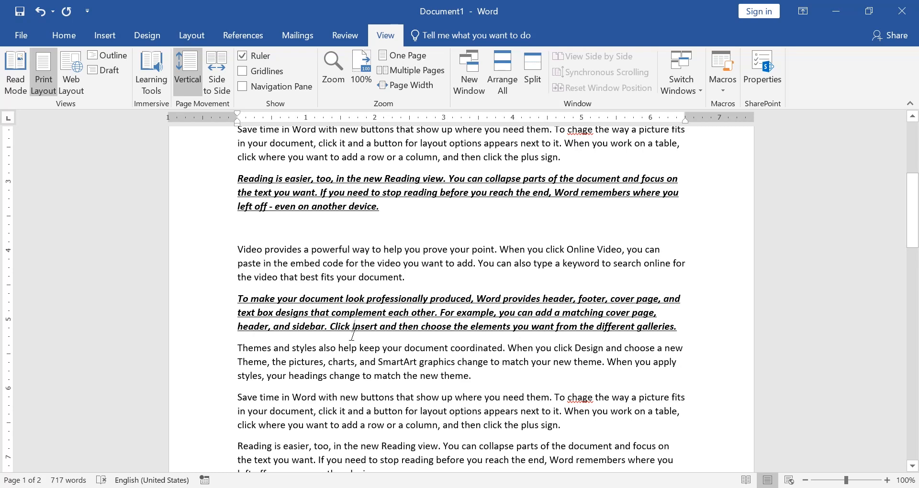
scroll(354, 334, "up", 3)
scroll(354, 335, "up", 4)
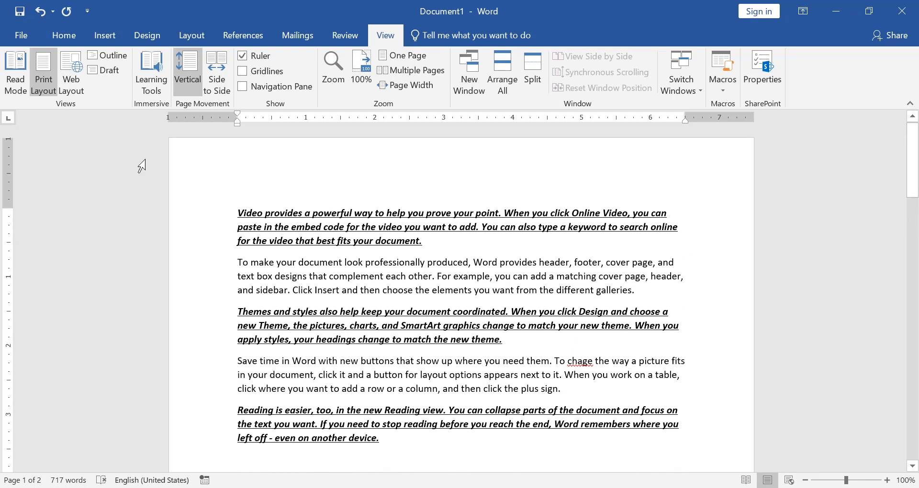
left_click(105, 39)
left_click(67, 36)
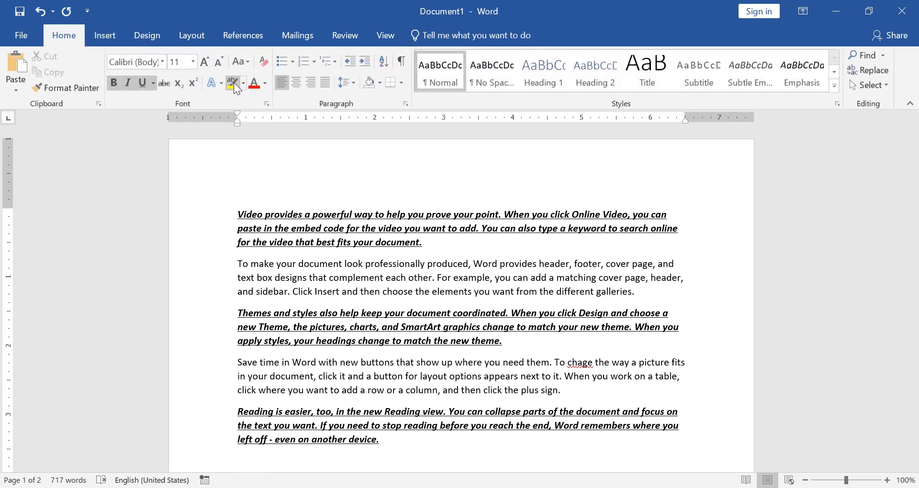
scroll(325, 275, "down", 1)
left_click(386, 35)
left_click(727, 84)
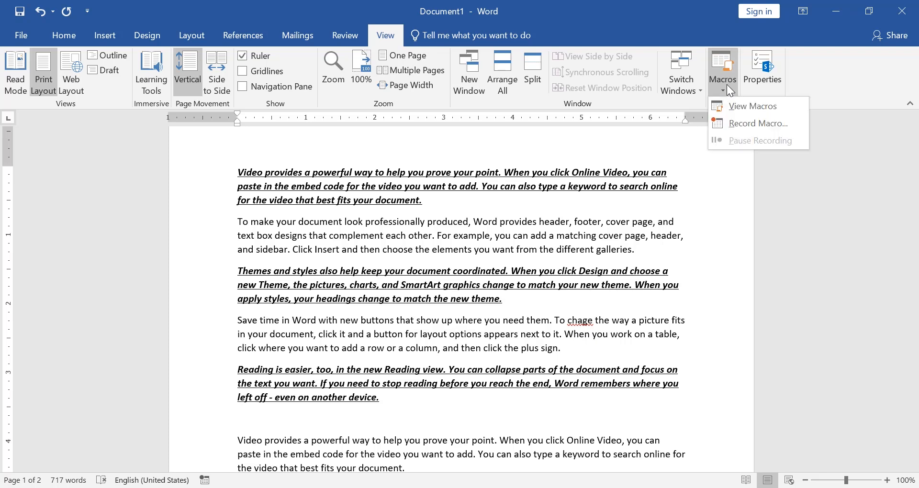
left_click(727, 84)
left_click(726, 84)
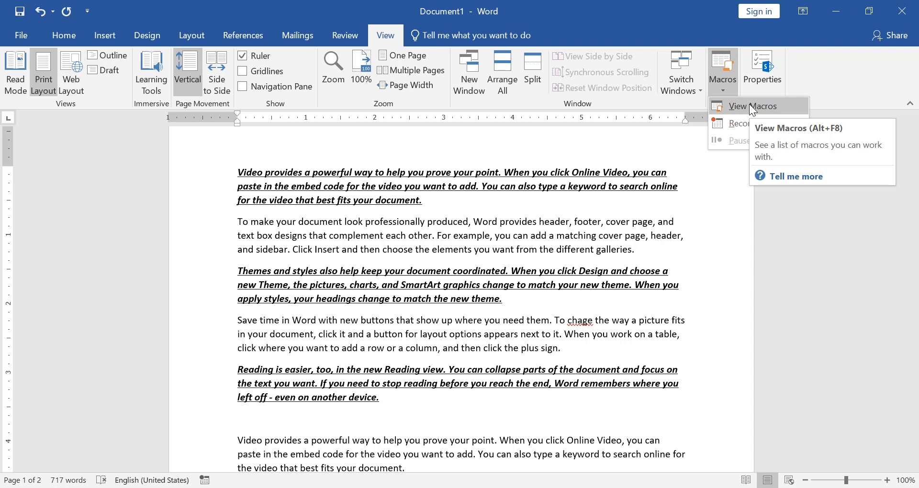
left_click(618, 222)
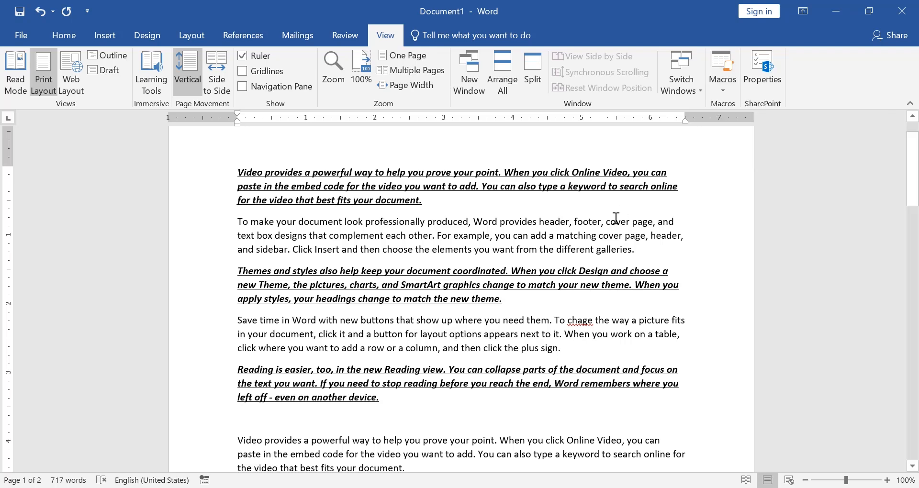
left_click(723, 86)
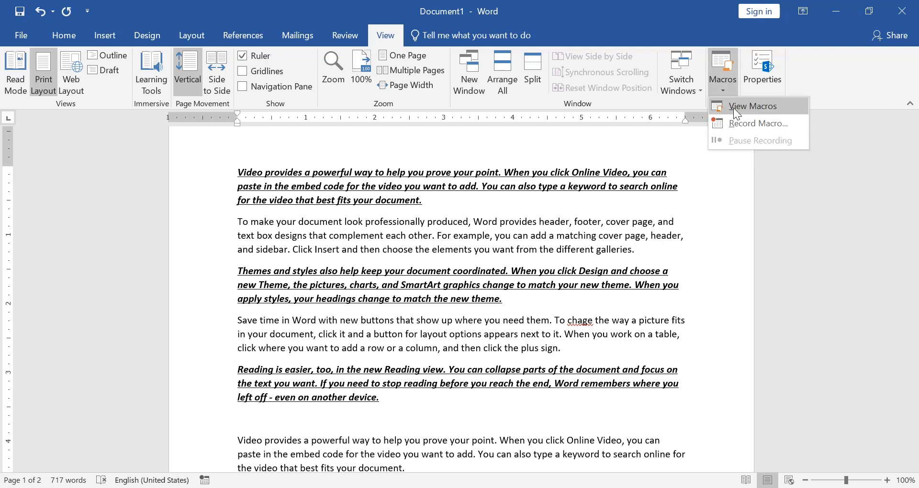
left_click(725, 91)
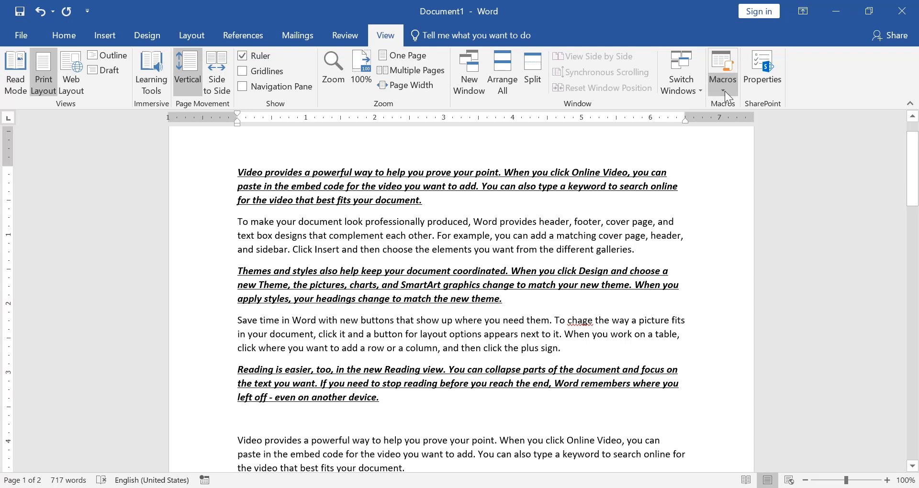
scroll(738, 76, "up", 1)
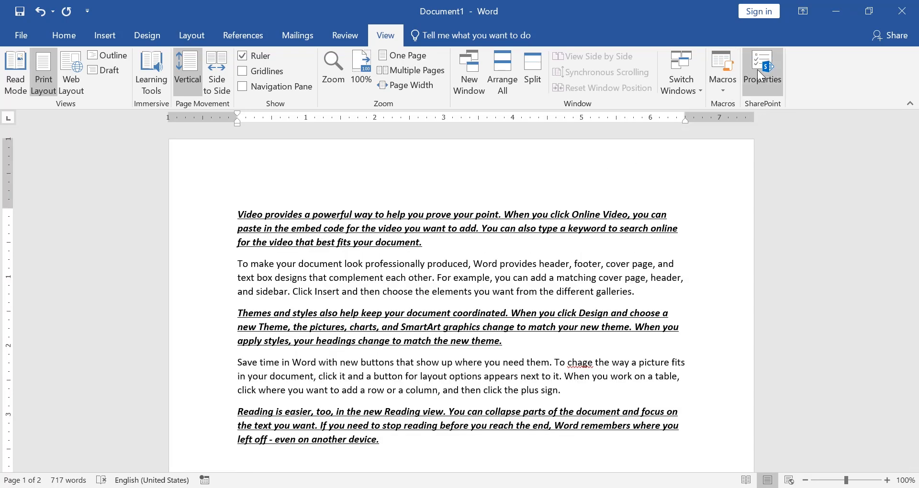
left_click(30, 36)
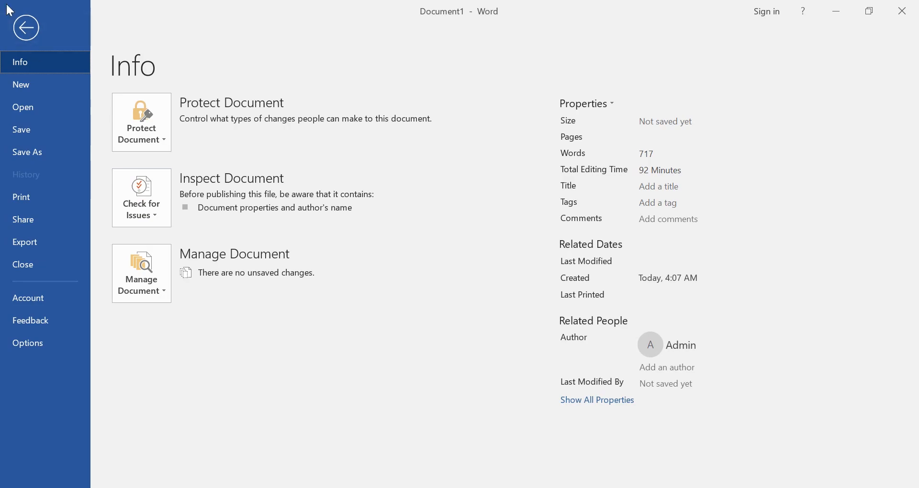
left_click(24, 27)
left_click(110, 37)
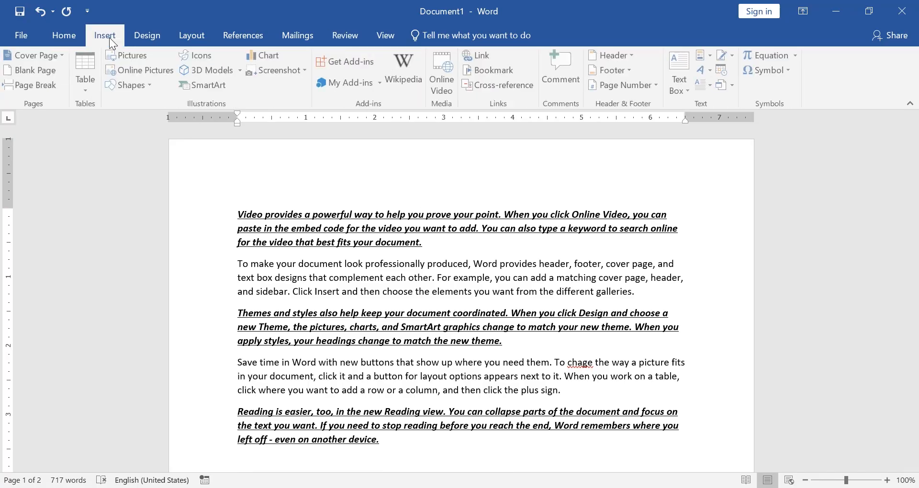
left_click(62, 40)
scroll(335, 314, "down", 5)
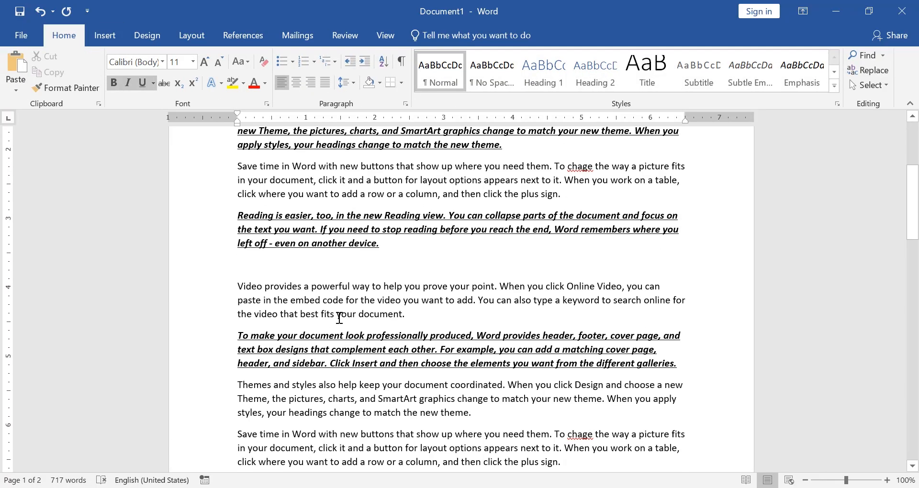
scroll(340, 318, "up", 3)
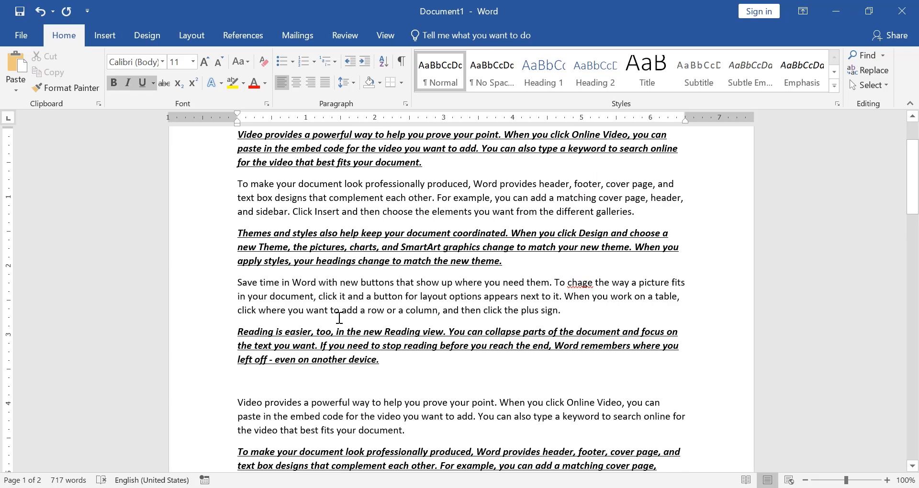
scroll(340, 318, "down", 12)
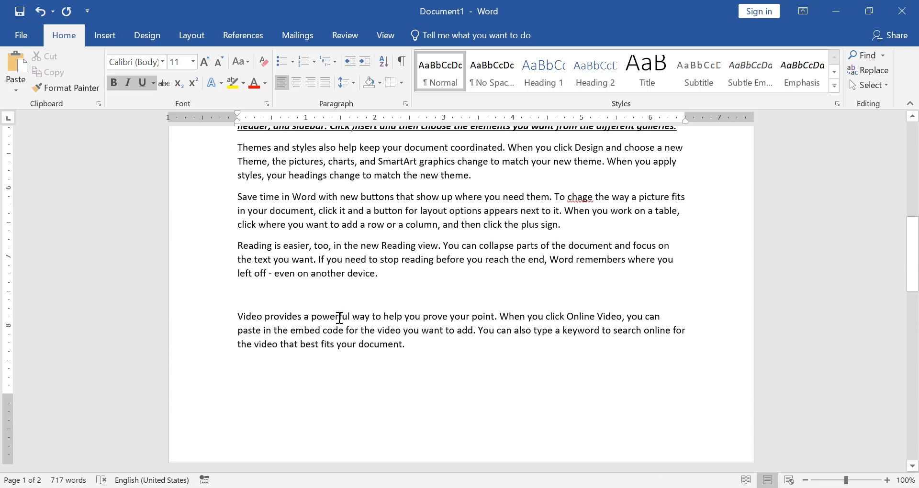
scroll(340, 318, "down", 1)
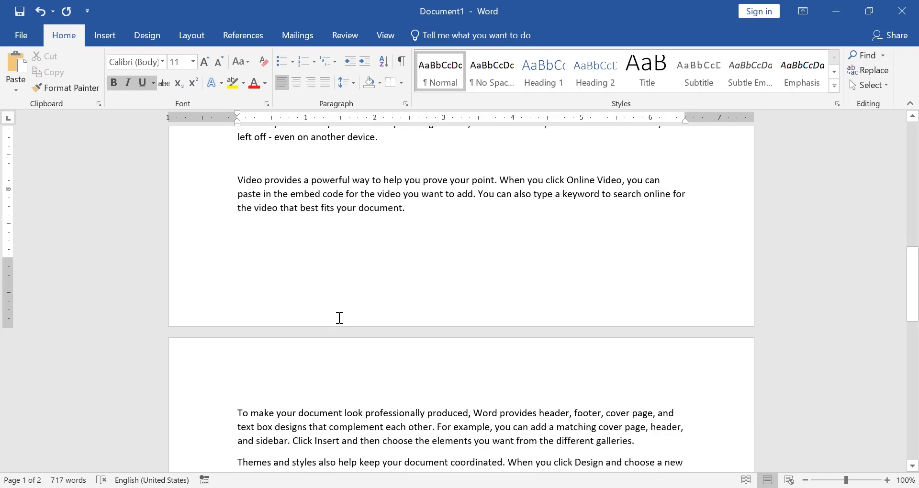
scroll(339, 318, "up", 8)
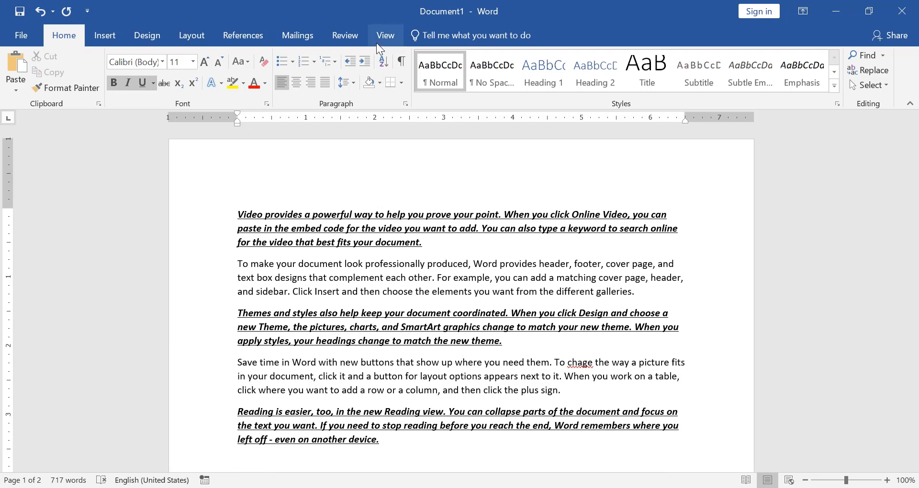
scroll(421, 345, "down", 3)
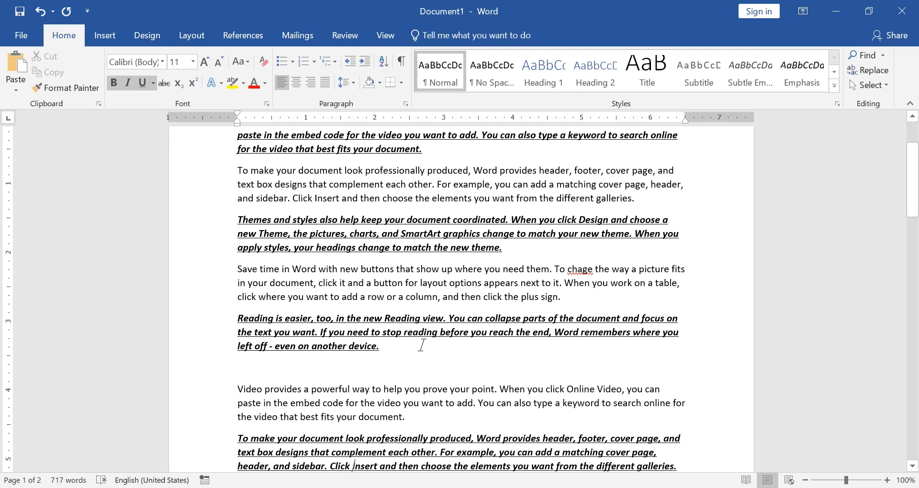